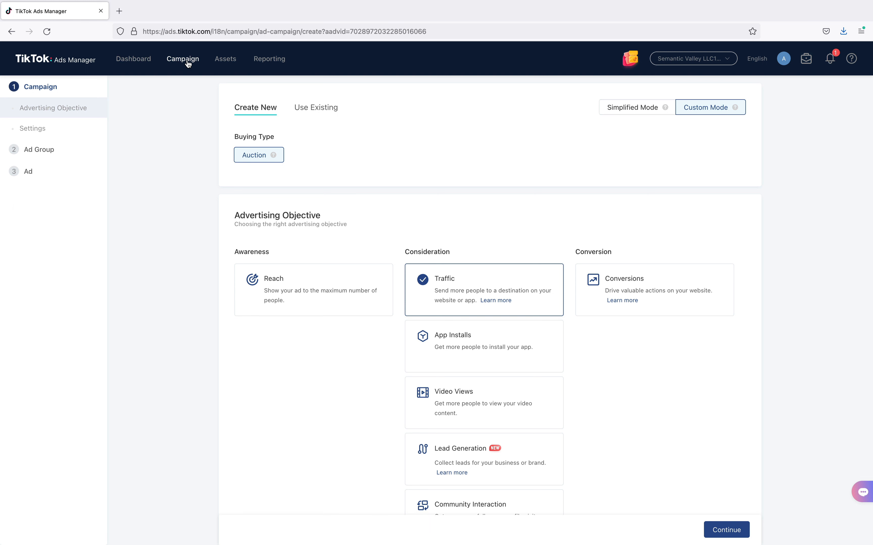
Create a new campaign with the Community Interaction objective, resuming from the last edit, and proceed to the ad group settings
click(187, 64)
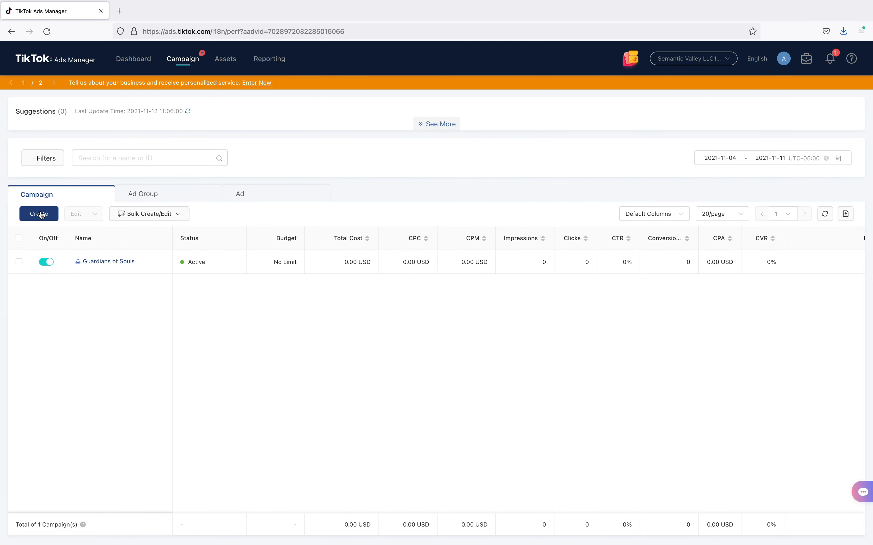
click(42, 215)
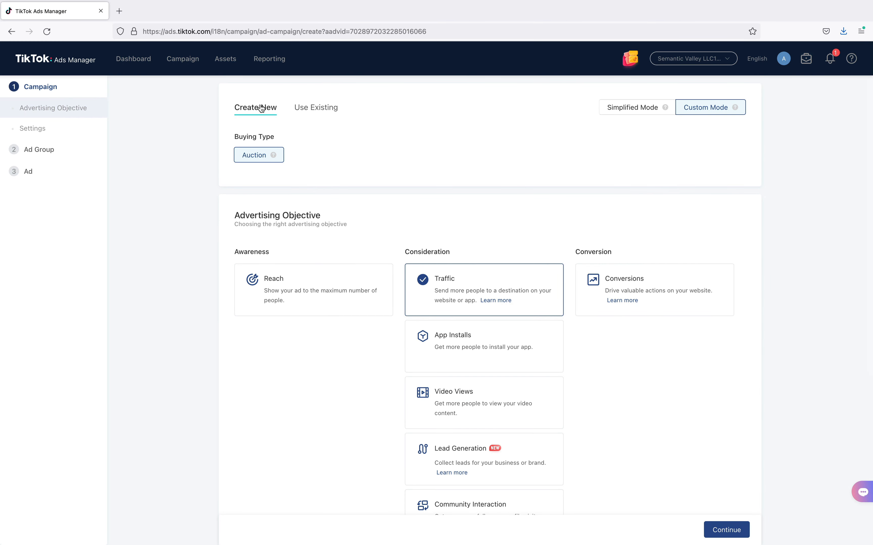
scroll(368, 266, down, 2)
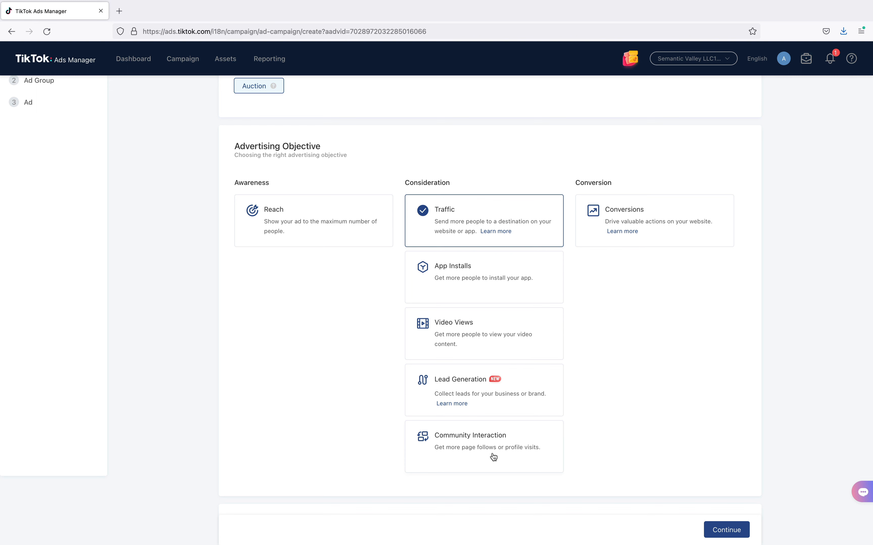
click(465, 444)
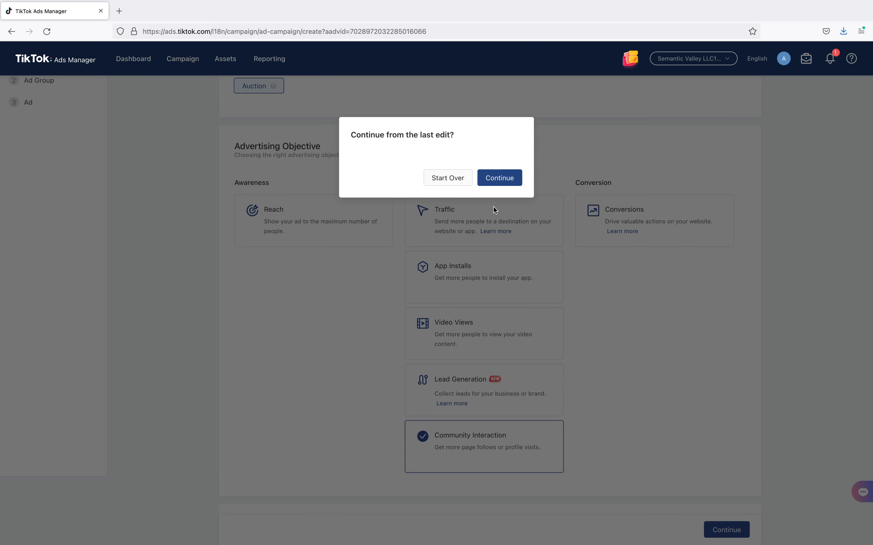
click(495, 184)
click(452, 448)
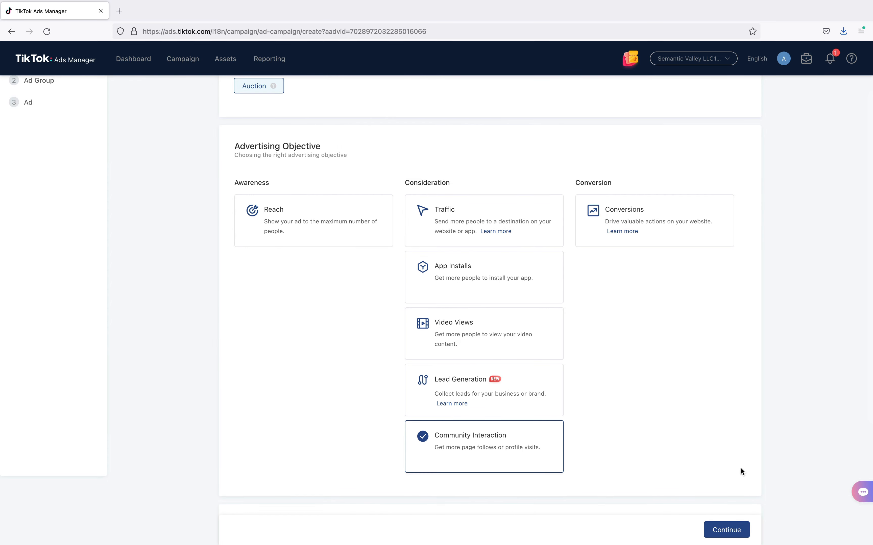
click(724, 530)
Name the ad group MoreMusicFollowers
click(339, 156)
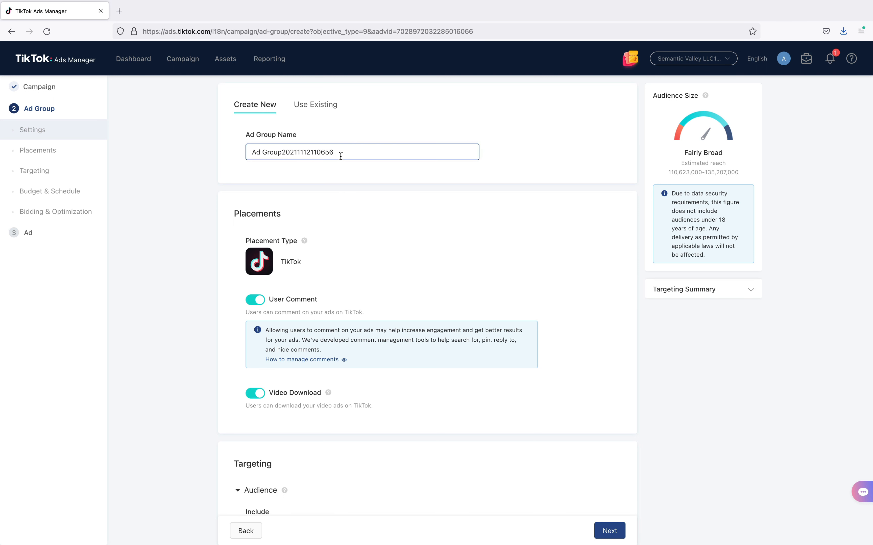
key(super+a)
text(MoreMusicFollowers)
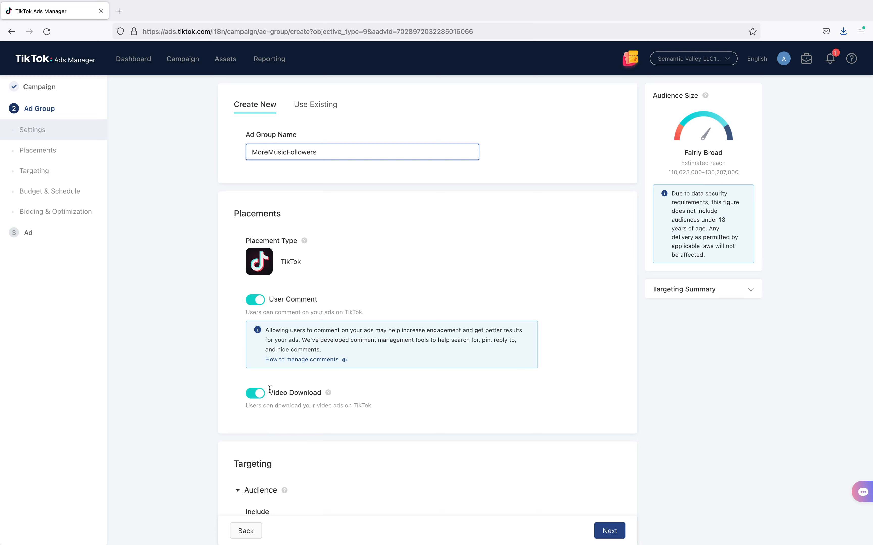
Collapse the Audience section, target ages 25-34, 35-44 and 45-54, and replace the No Limit language setting with English
scroll(267, 391, down, 4)
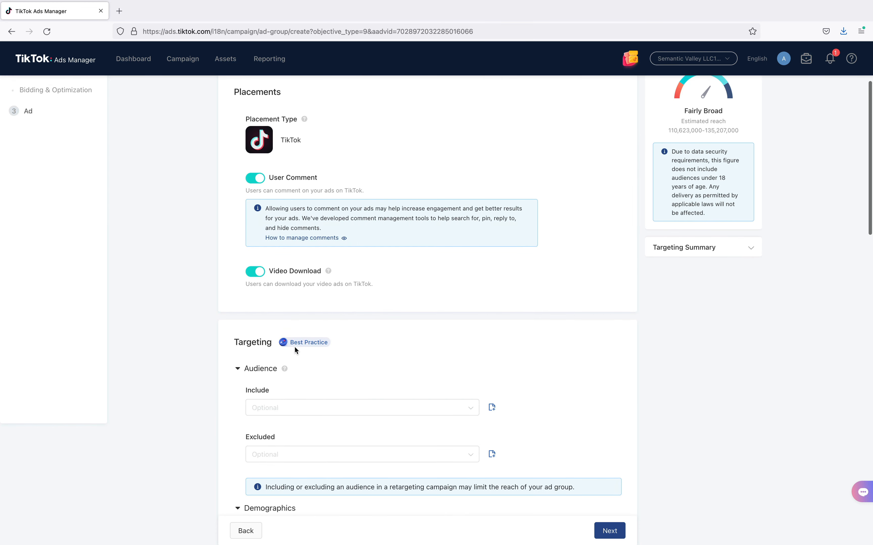
scroll(251, 367, down, 3)
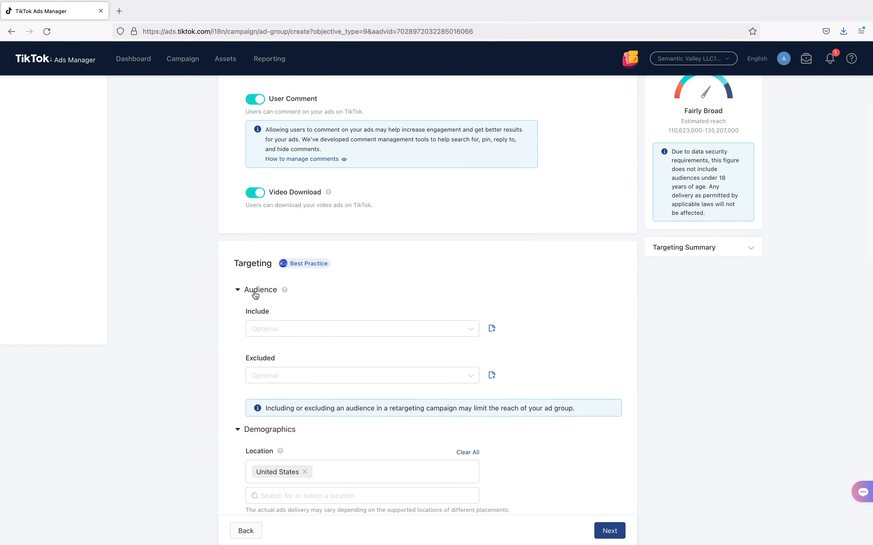
click(262, 294)
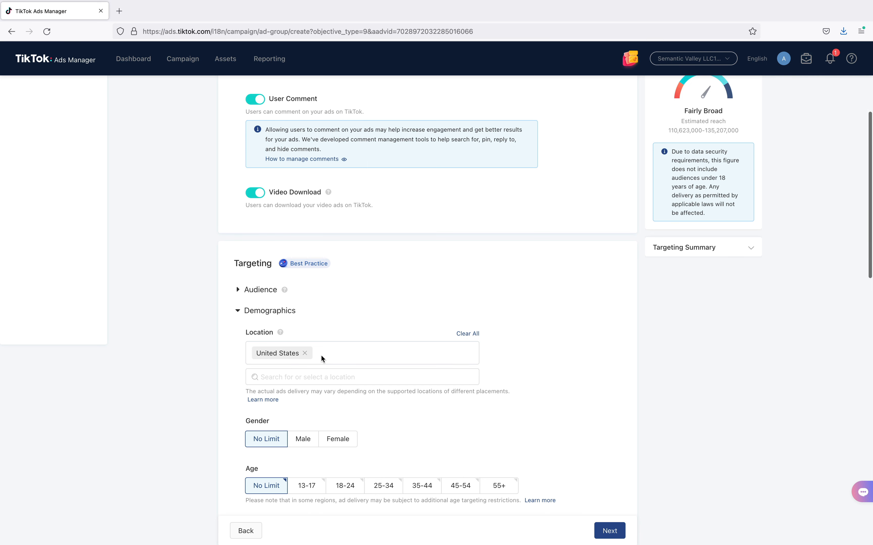
scroll(303, 386, down, 3)
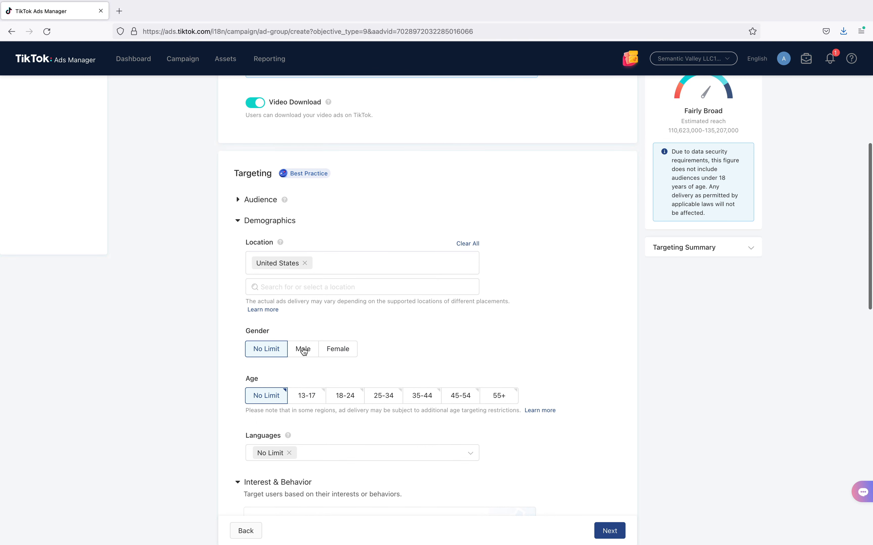
scroll(333, 362, down, 2)
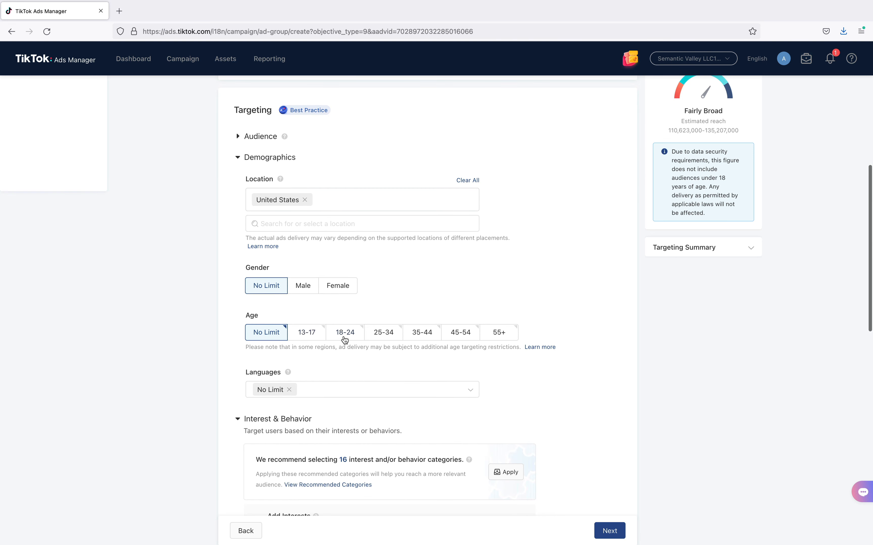
click(380, 339)
click(427, 340)
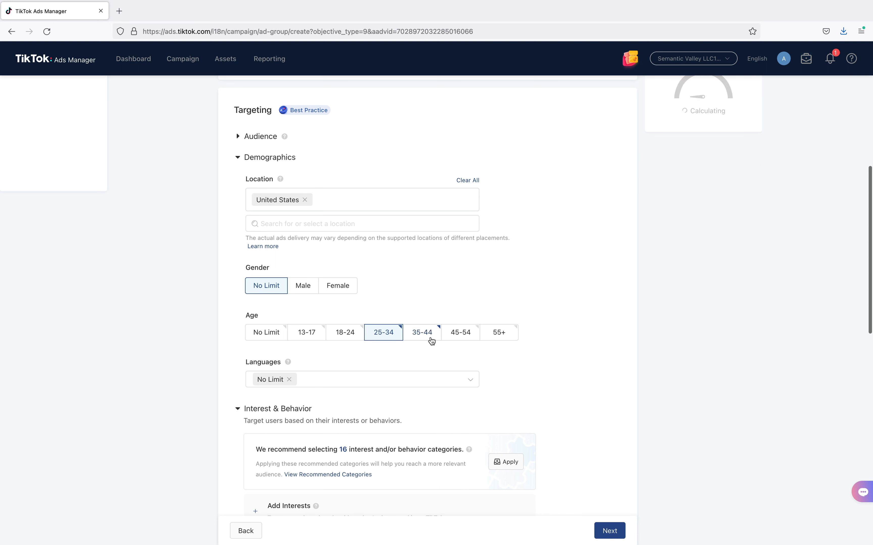
click(457, 341)
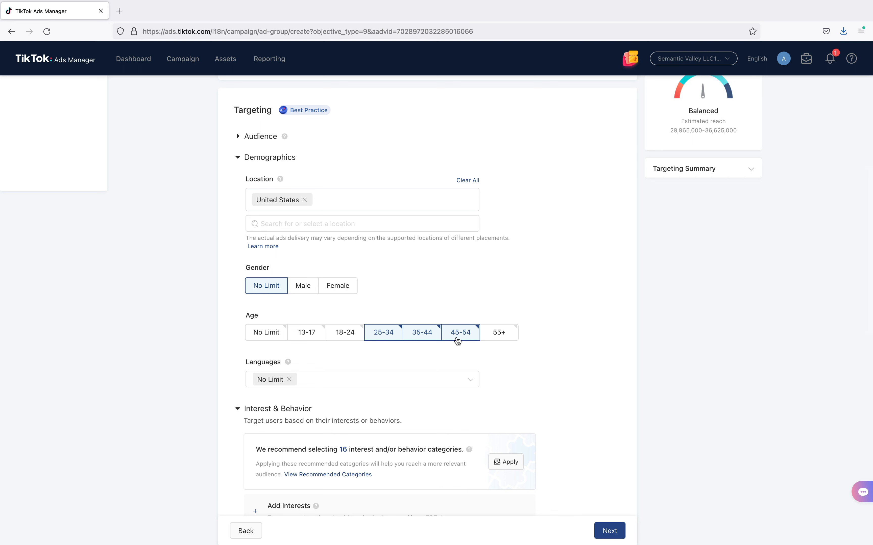
click(289, 379)
Add video interaction behaviors and apply the recommended interest and behavior categories to the ad group's targeting
scroll(295, 375, down, 5)
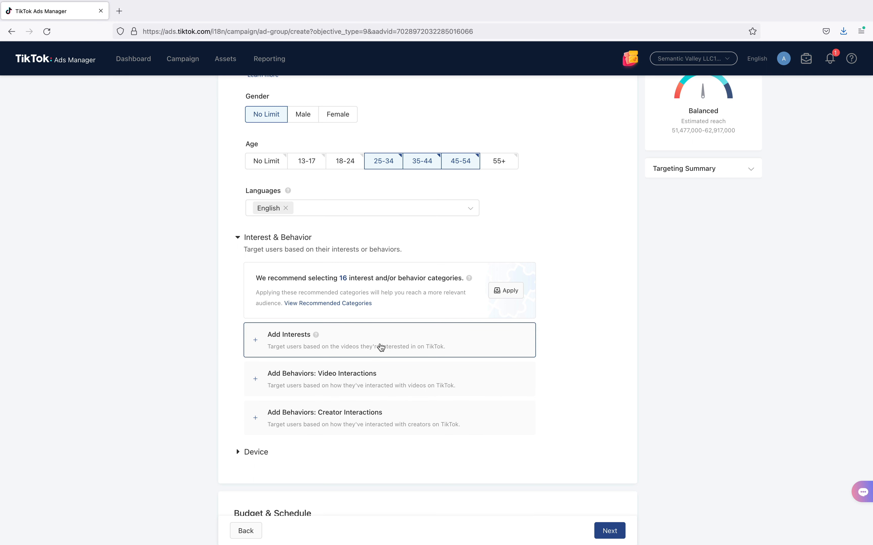
click(357, 379)
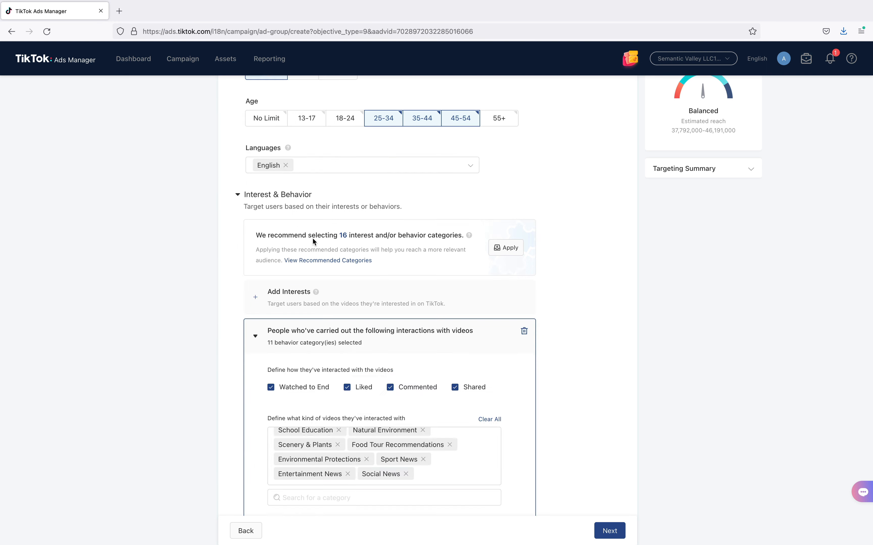
drag(257, 236, 436, 237)
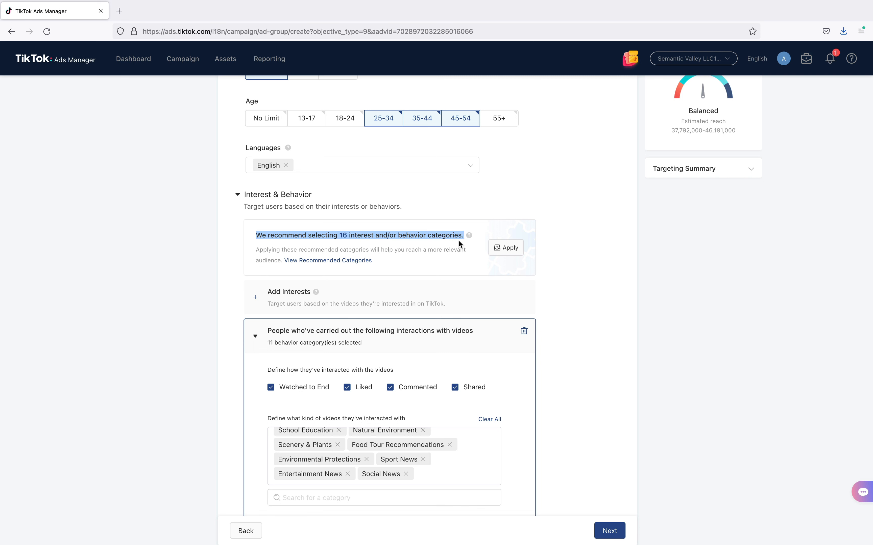
click(514, 247)
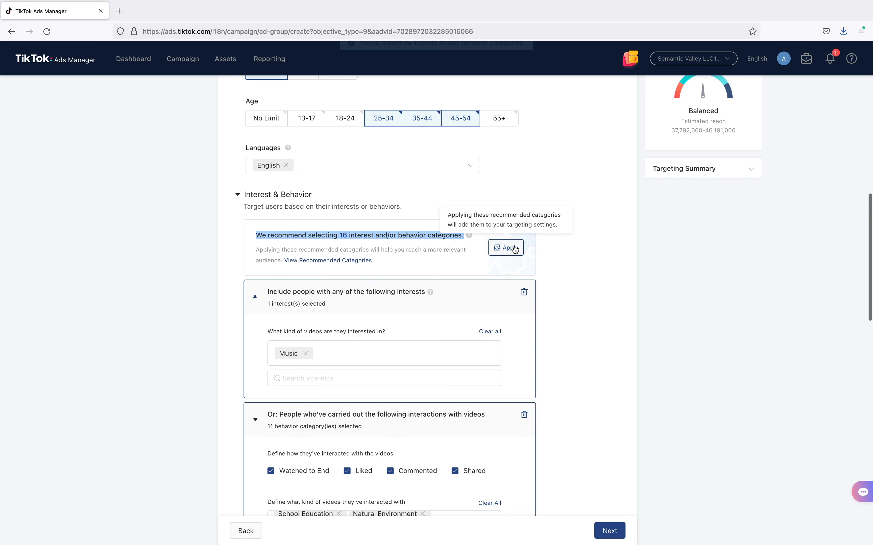
Search the interests for classic rock and for rock, and look through the suggestions
click(313, 379)
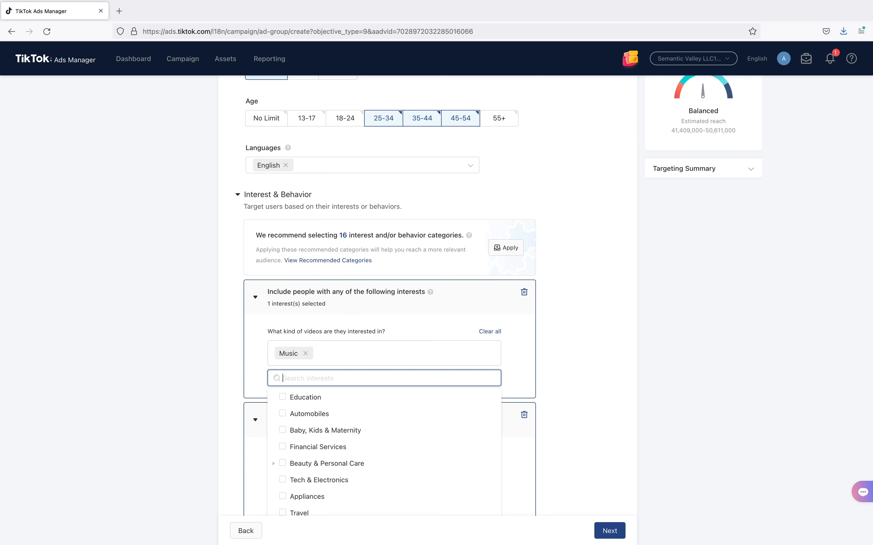
text(classic rock)
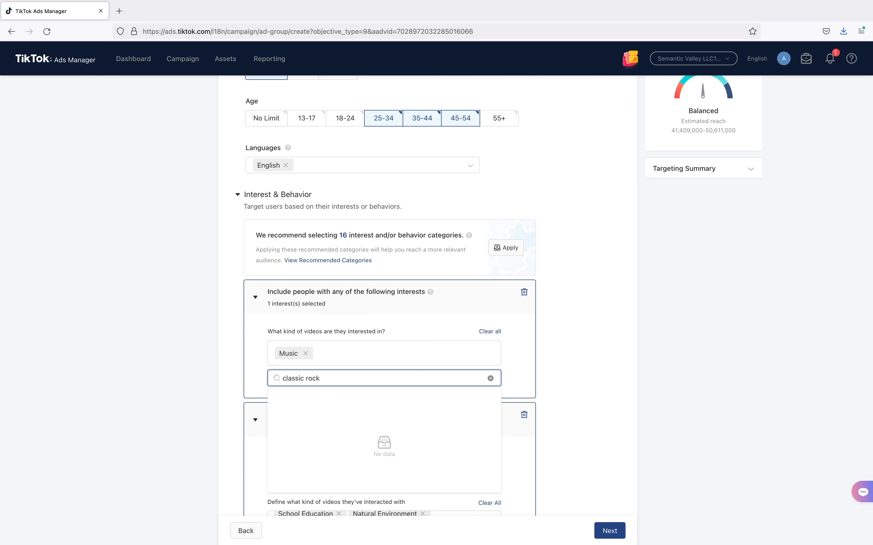
key(BackSpace)
key(BackSpace)
key(BackSpace)
key(BackSpace)
key(BackSpace)
key(BackSpace)
key(BackSpace)
key(BackSpace)
scroll(311, 442, down, 2)
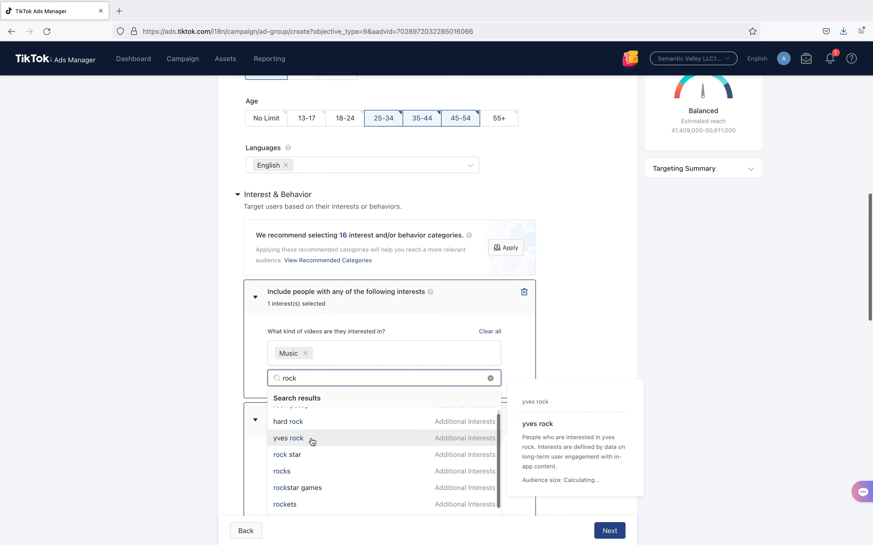
scroll(325, 493, down, 1)
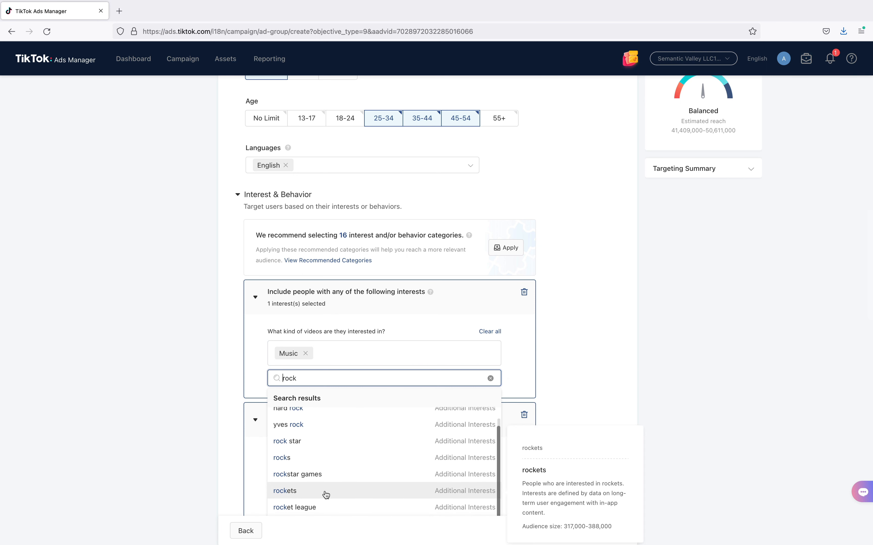
scroll(326, 494, up, 2)
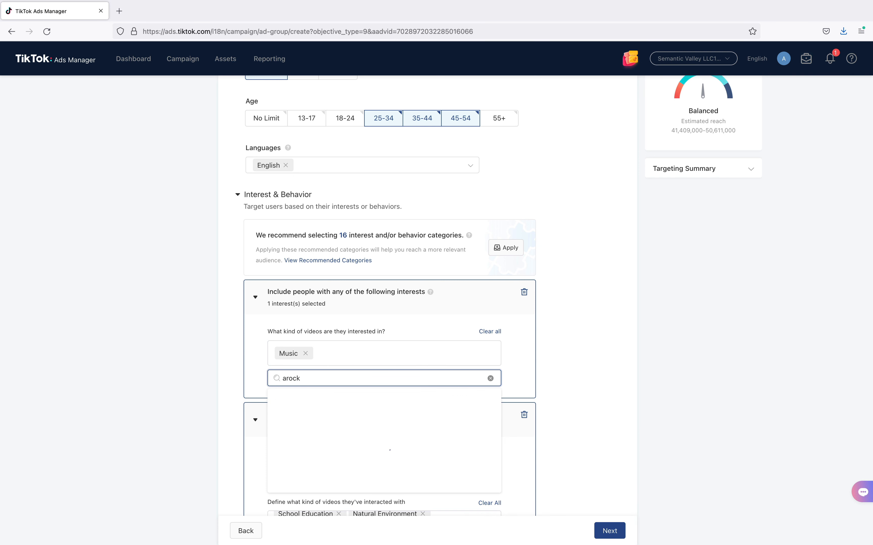
Search the interests for guitar and songs, adding guitar songs, sad songs and new songs to the included interests
double_click(312, 385)
text(guitar)
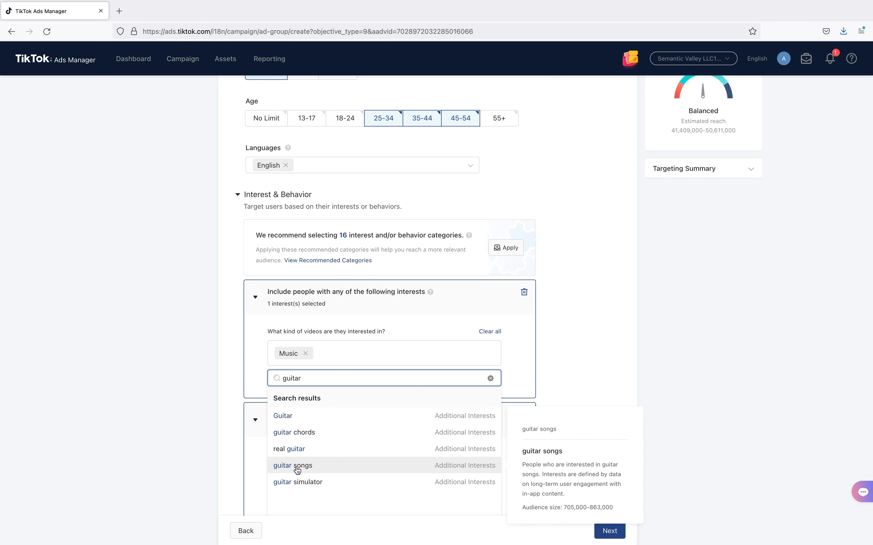
click(297, 469)
key(ctrl+a)
text(songs)
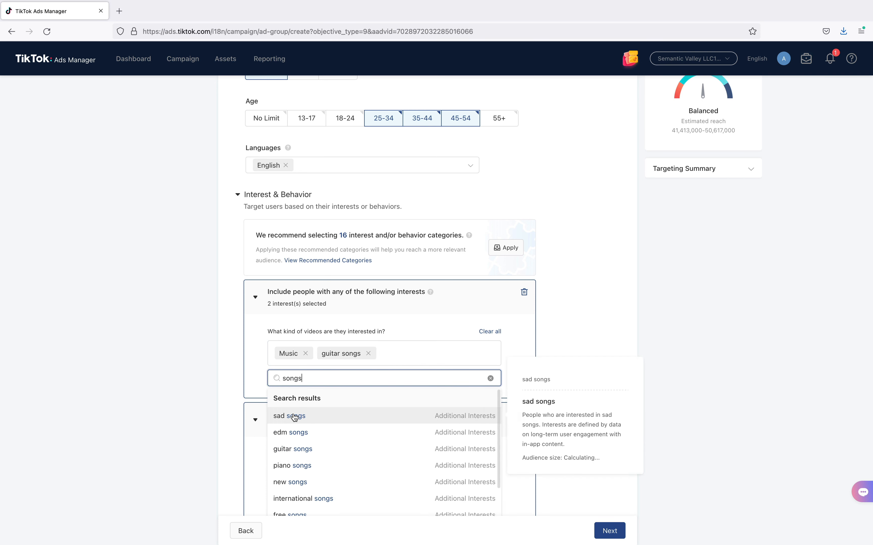
click(295, 417)
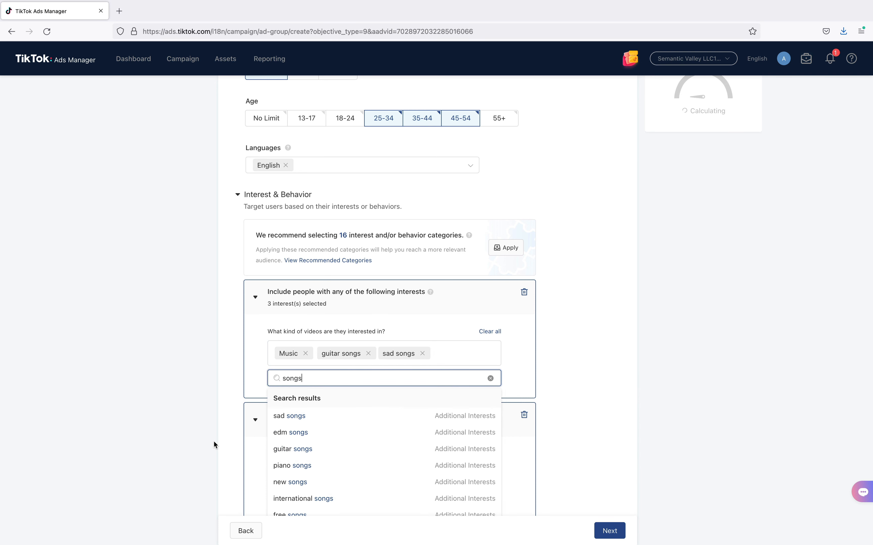
scroll(304, 438, down, 2)
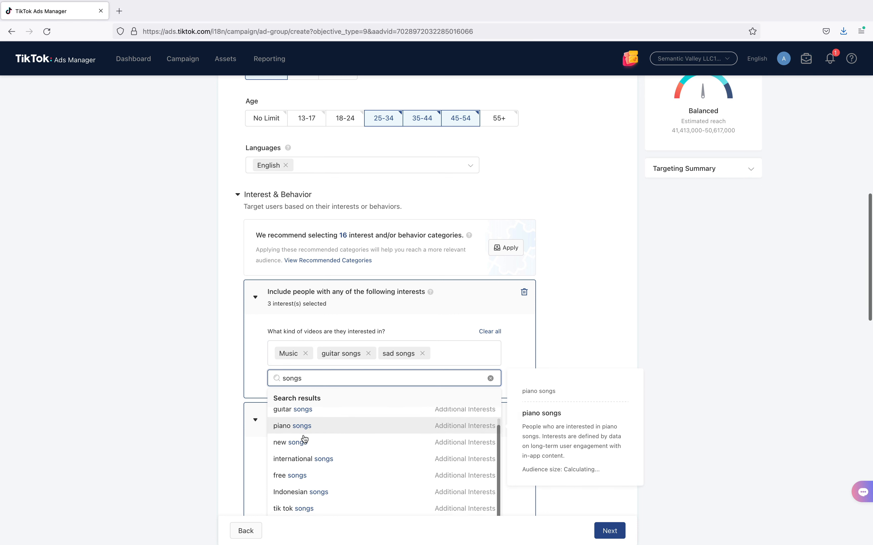
click(283, 446)
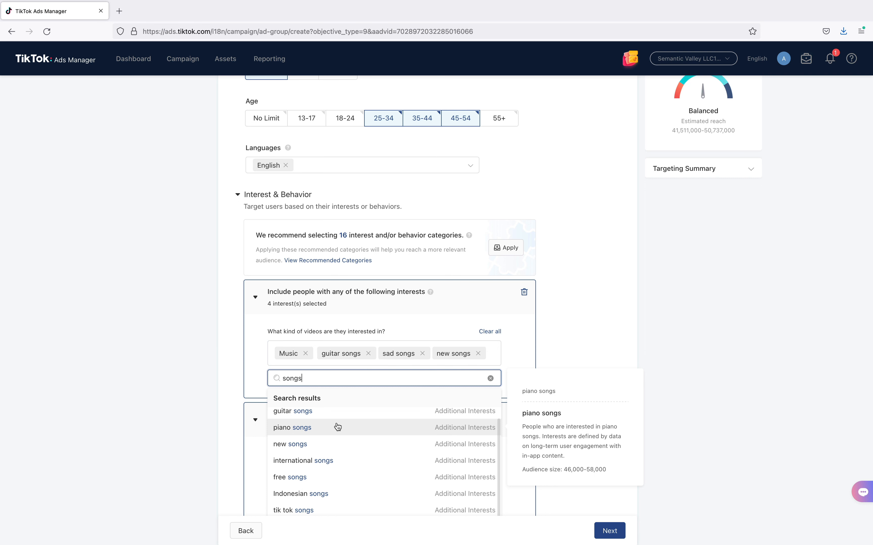
Search the interests for singersongwriter, and add Poetry and folk to the included interests
key(super+a)
text(singersongwriter)
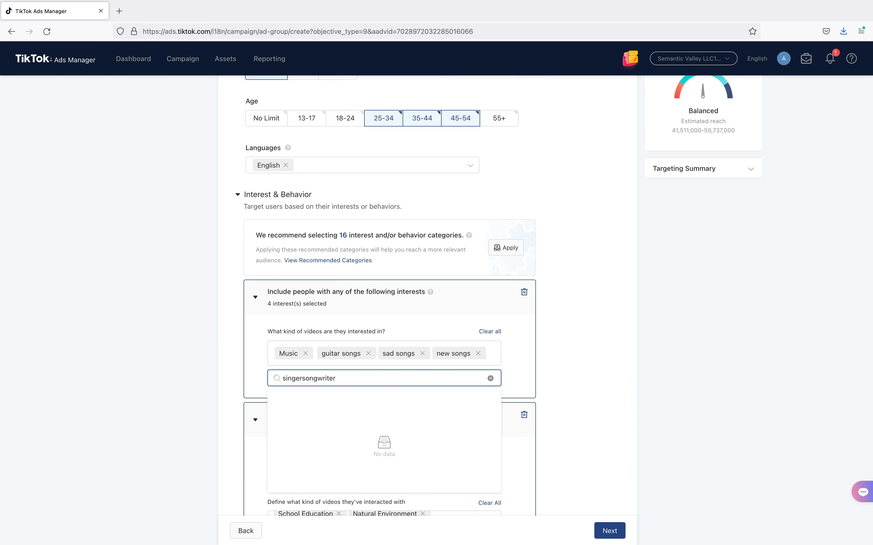
key(super+a)
text(poetry)
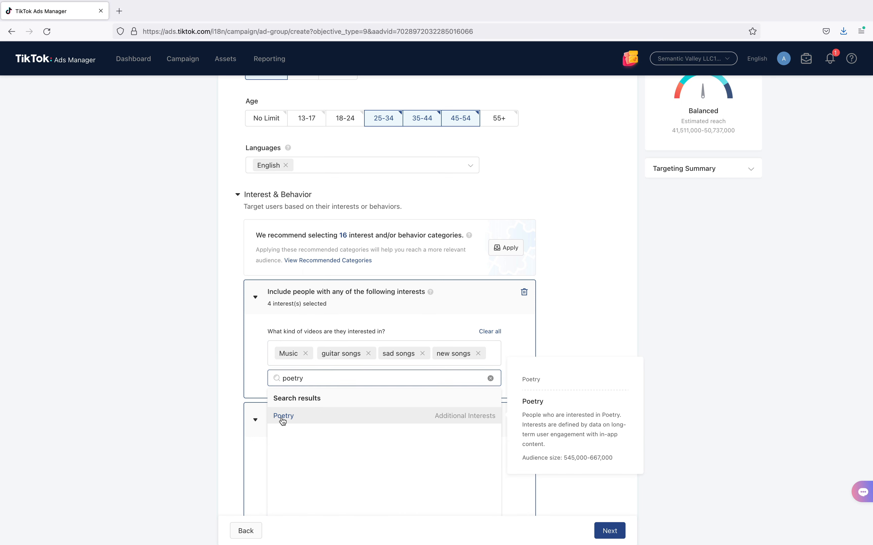
click(283, 418)
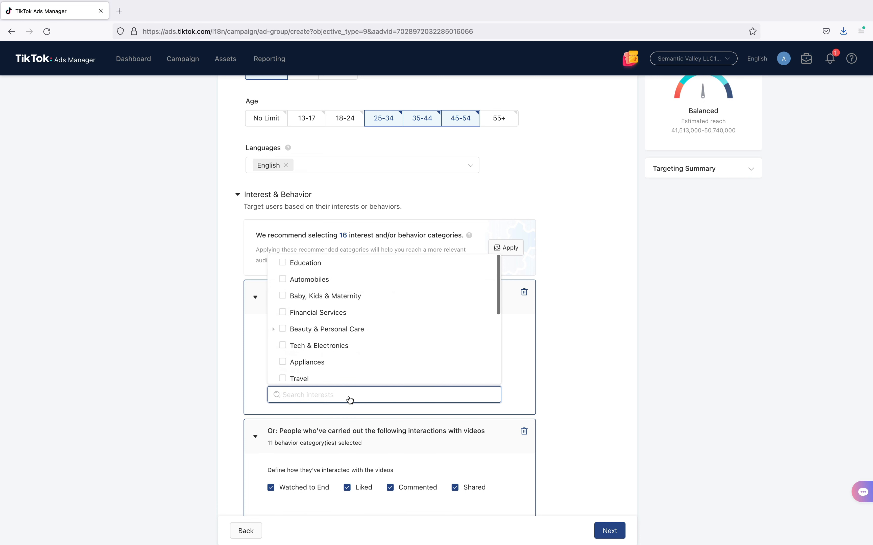
click(180, 353)
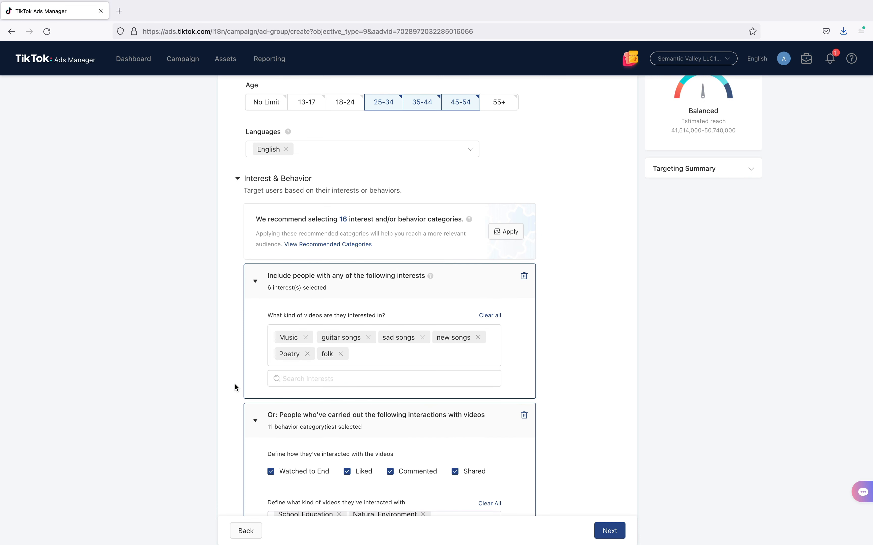
Remove the Business & Finance category from the targeted video interactions
scroll(214, 410, down, 5)
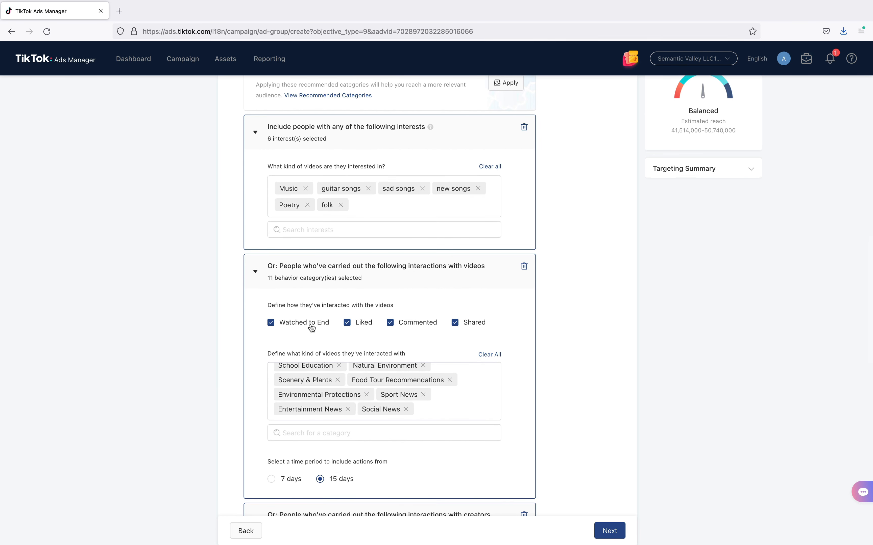
scroll(321, 375, up, 2)
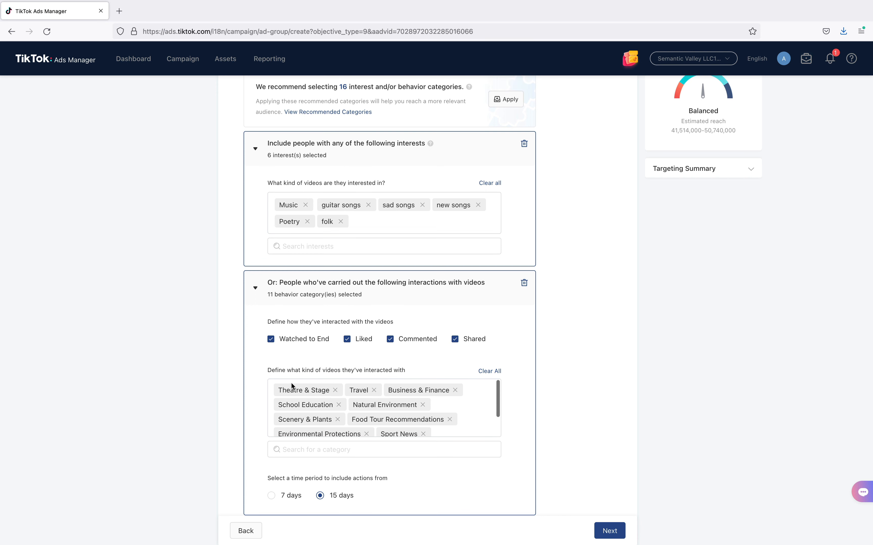
click(454, 392)
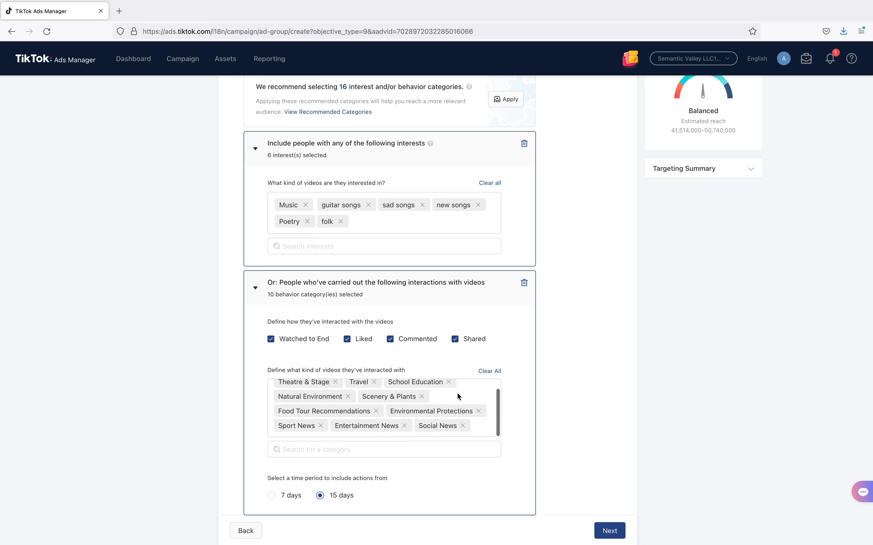
Clear the remaining video interaction categories, including Scenery & Plants and Food Tour Recommendations, and target Music instead
click(421, 396)
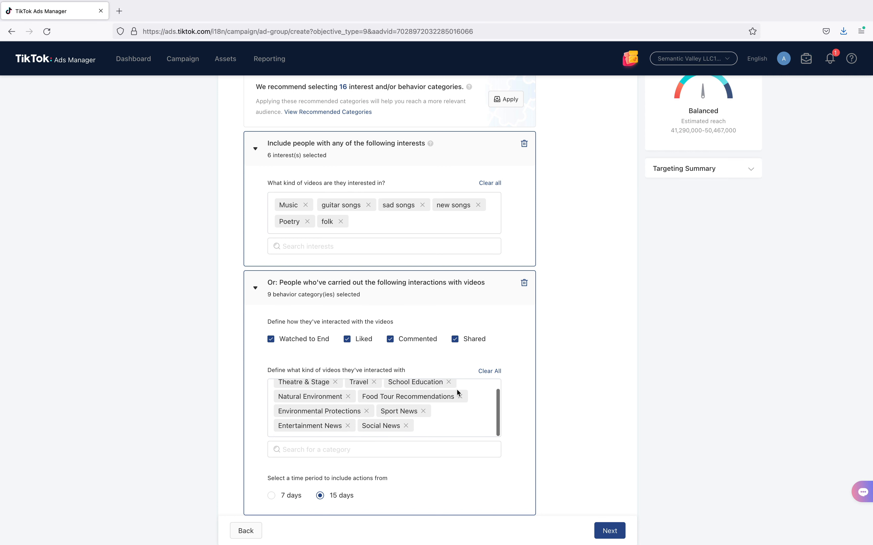
click(459, 397)
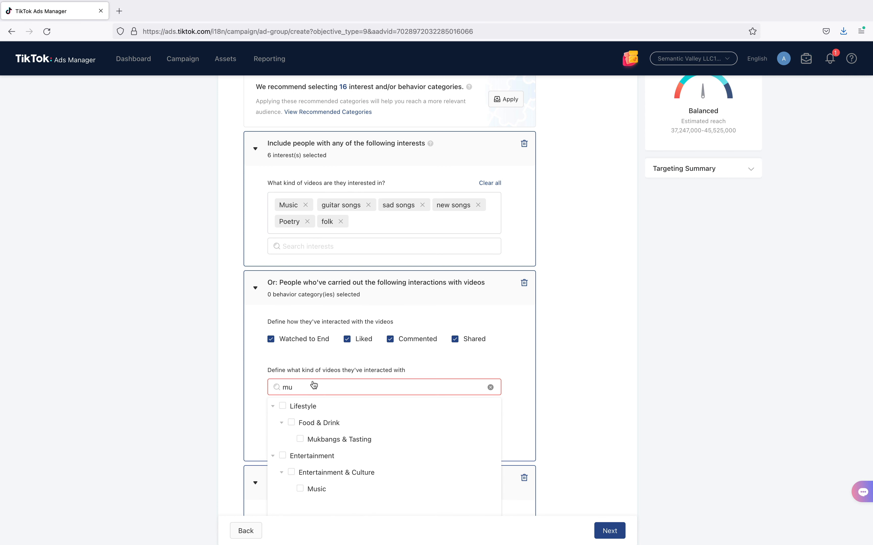
click(300, 489)
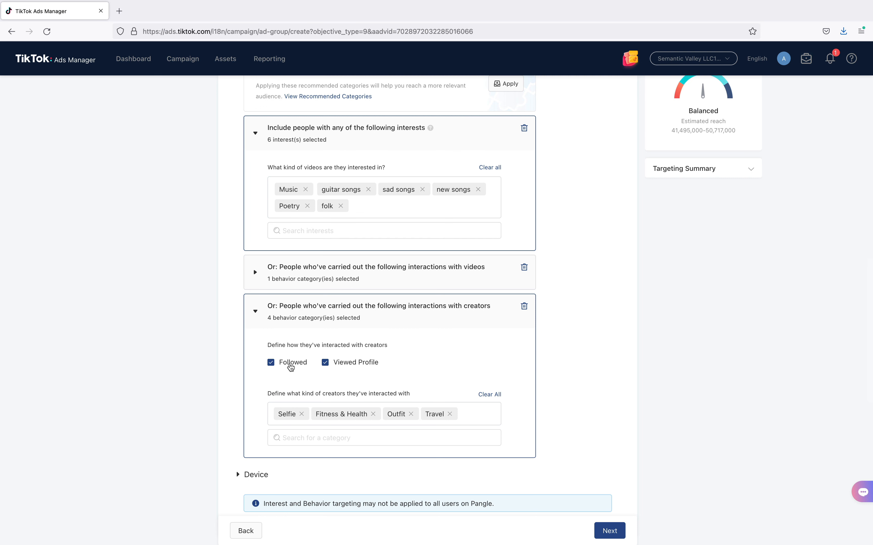
Exclude Viewed Profile from the creator interactions, and limit the device connection type to WIFI and 4G
click(326, 364)
scroll(223, 324, down, 5)
click(239, 263)
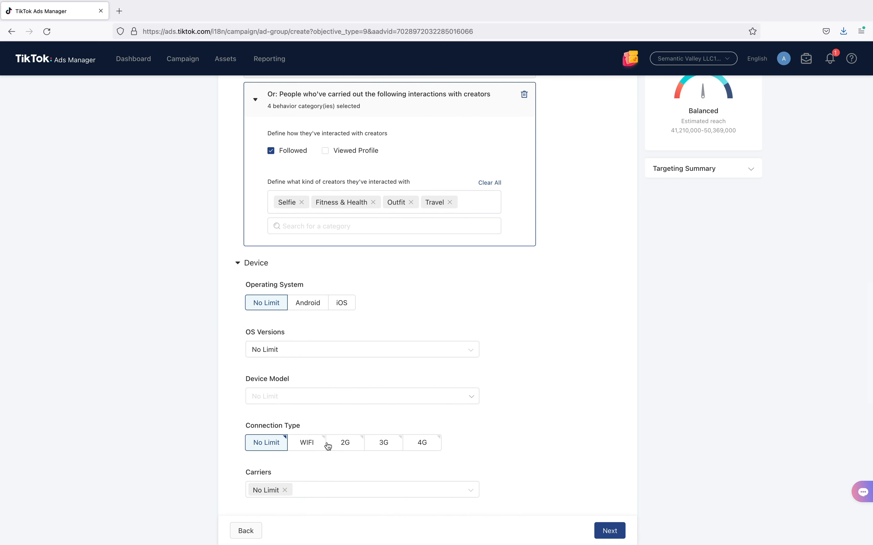
scroll(354, 451, down, 2)
click(308, 399)
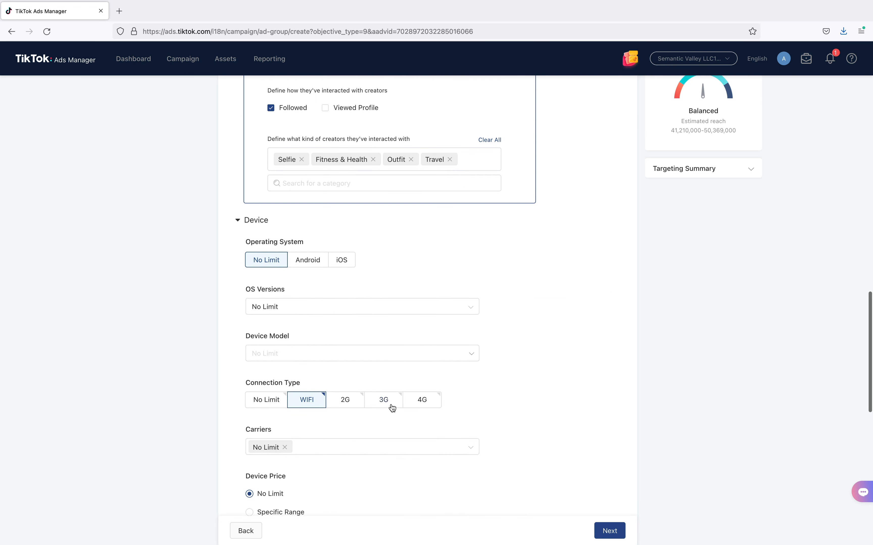
click(413, 404)
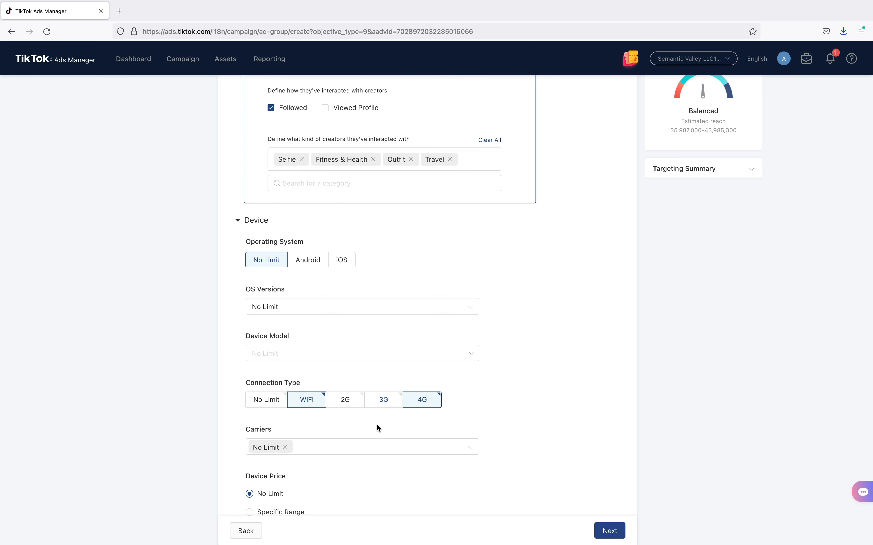
scroll(375, 433, down, 3)
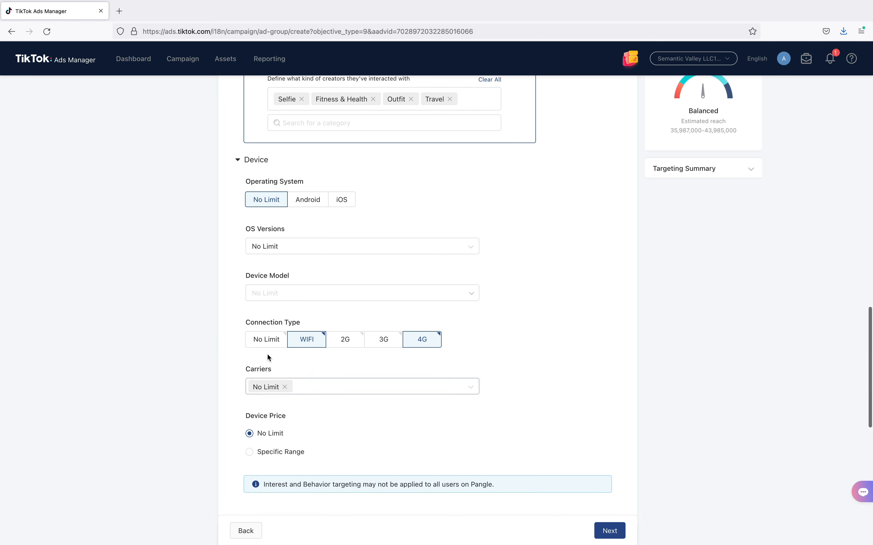
Set the ad group's daily budget to 20.00 USD
scroll(309, 386, up, 10)
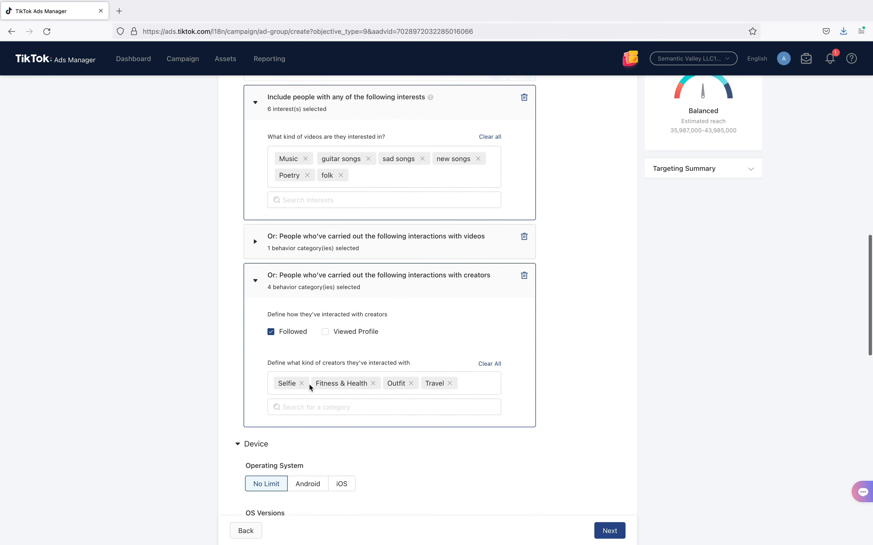
scroll(223, 354, down, 15)
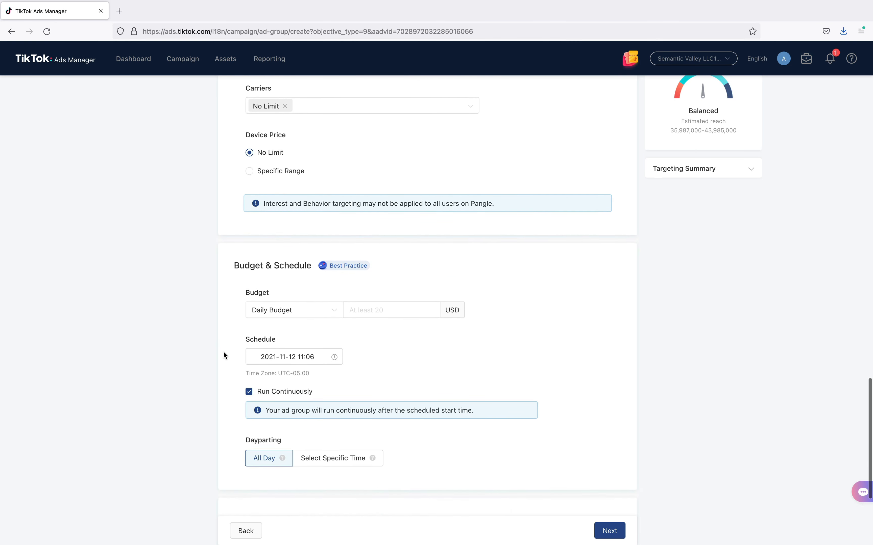
click(376, 301)
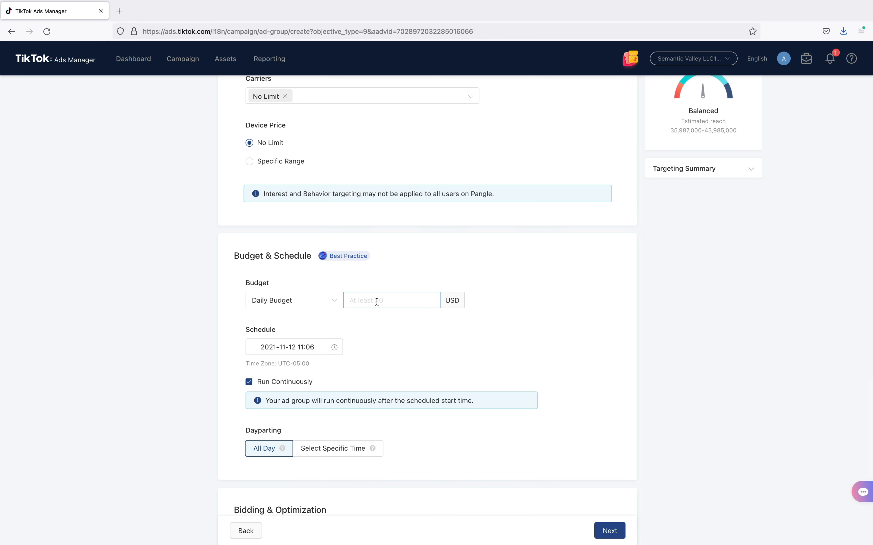
text(20.00)
click(202, 461)
scroll(203, 461, down, 3)
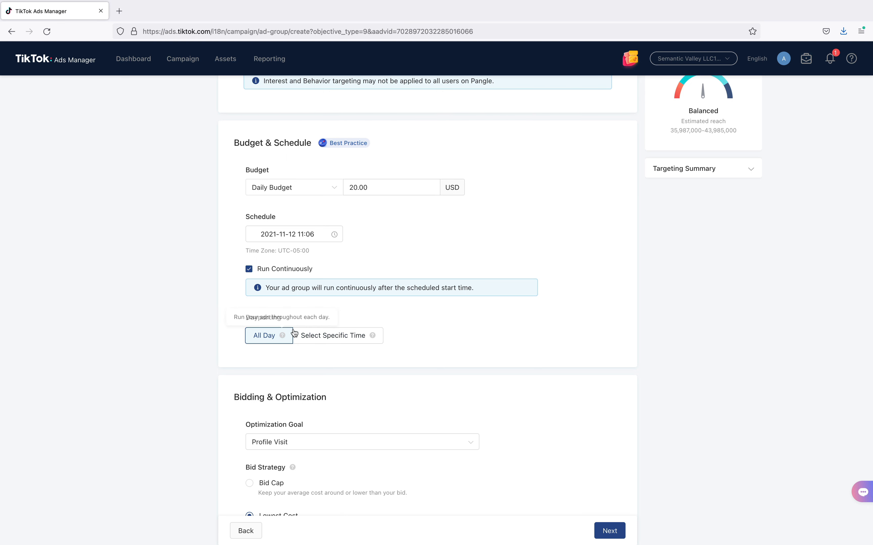
Set the optimization goal to Follow and the bid strategy to Lowest Cost
scroll(240, 405, down, 1)
scroll(240, 405, down, 1)
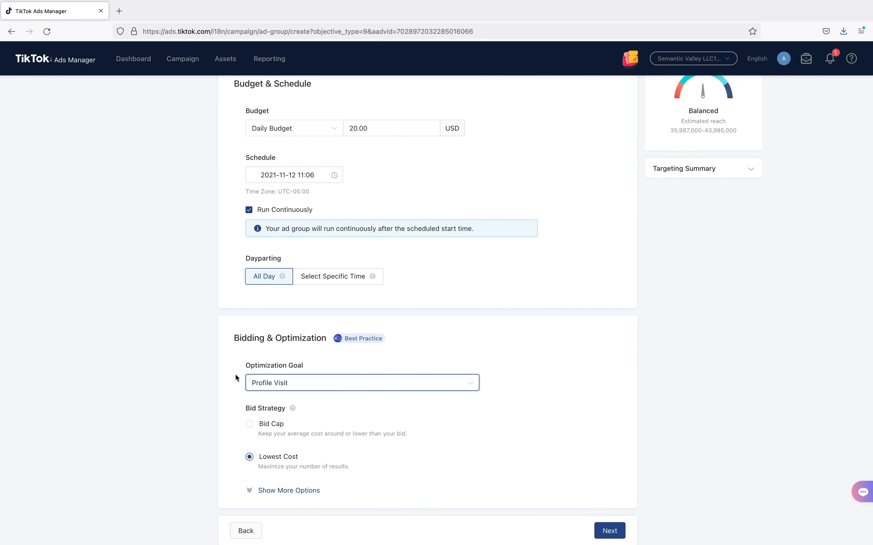
click(266, 384)
click(282, 427)
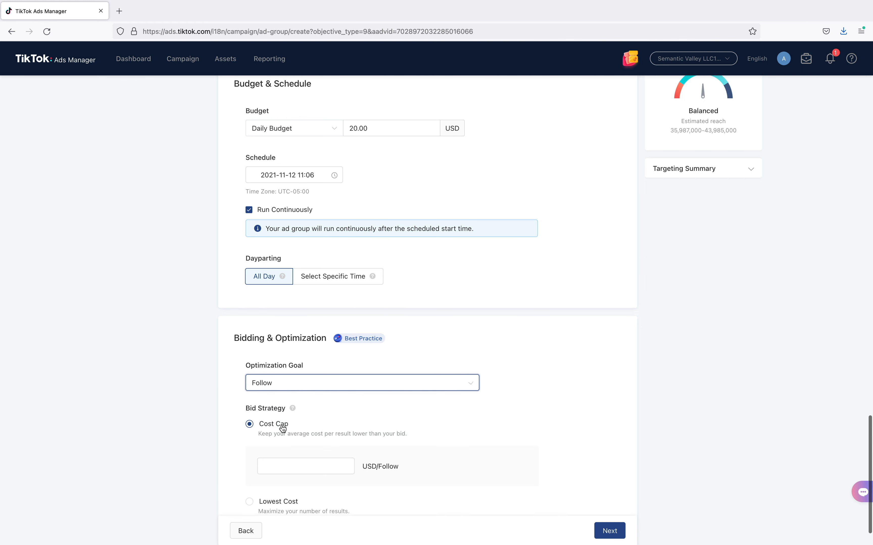
scroll(142, 407, down, 2)
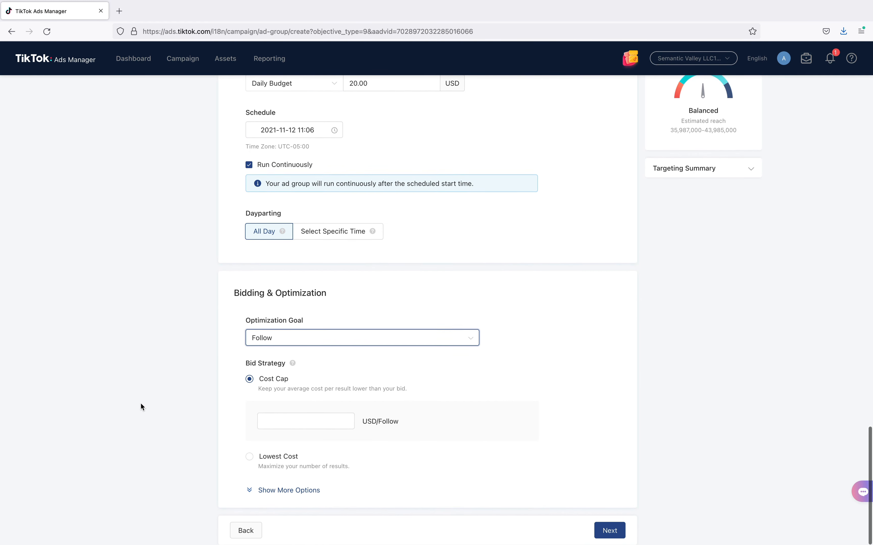
click(265, 457)
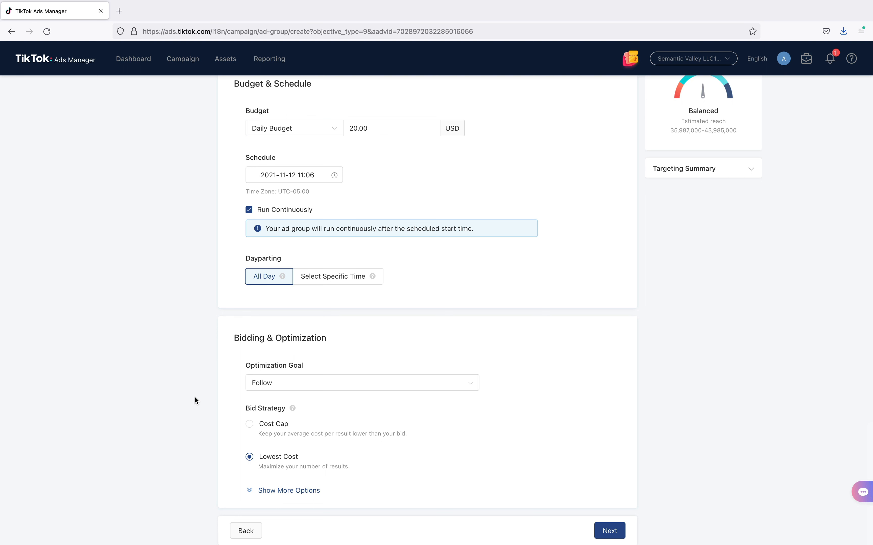
click(248, 425)
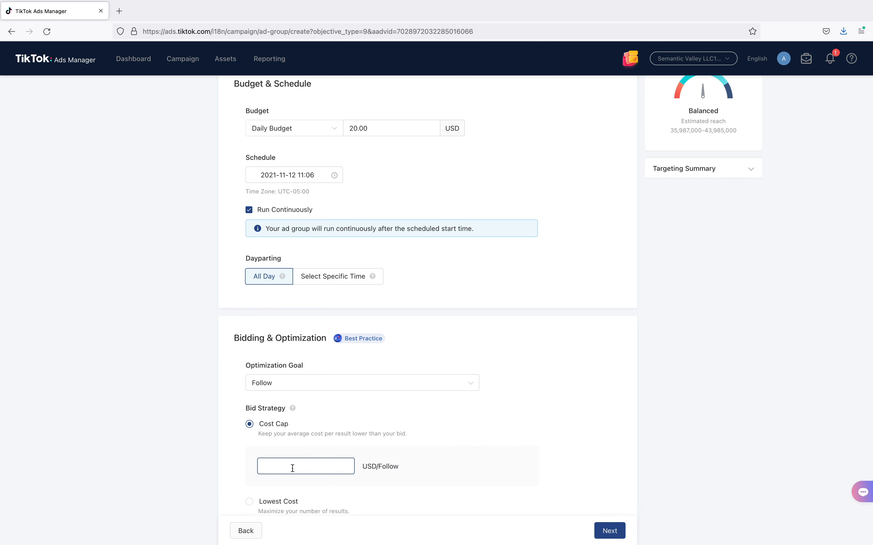
click(292, 467)
scroll(224, 454, down, 2)
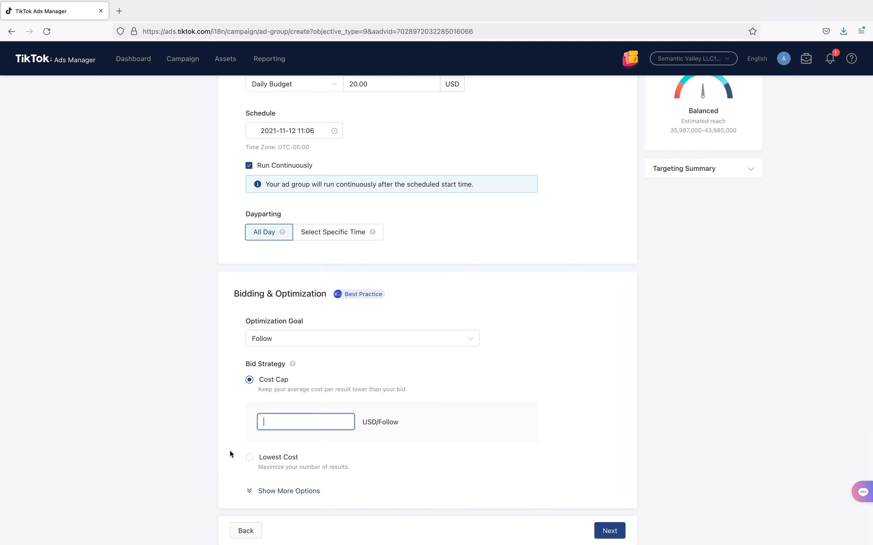
click(247, 458)
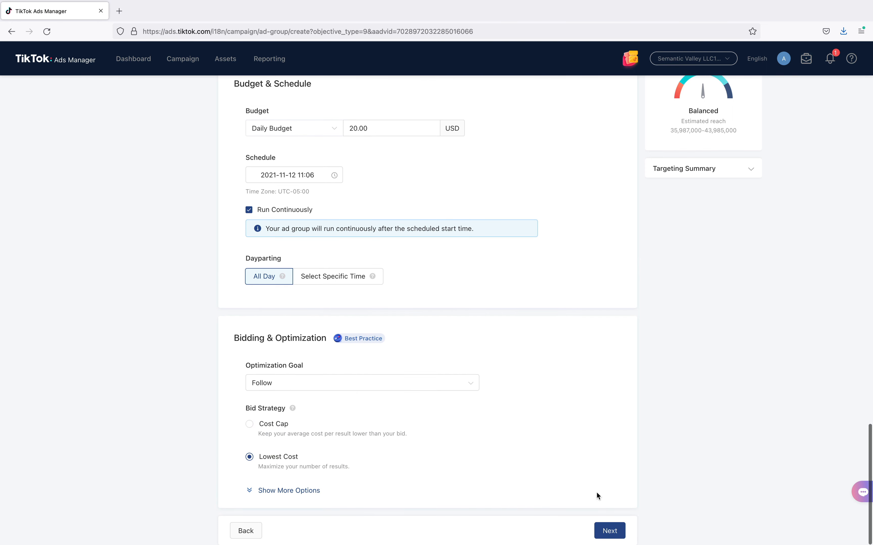
Continue from the ad group to the ad setup and name the ad FirstAd
click(609, 531)
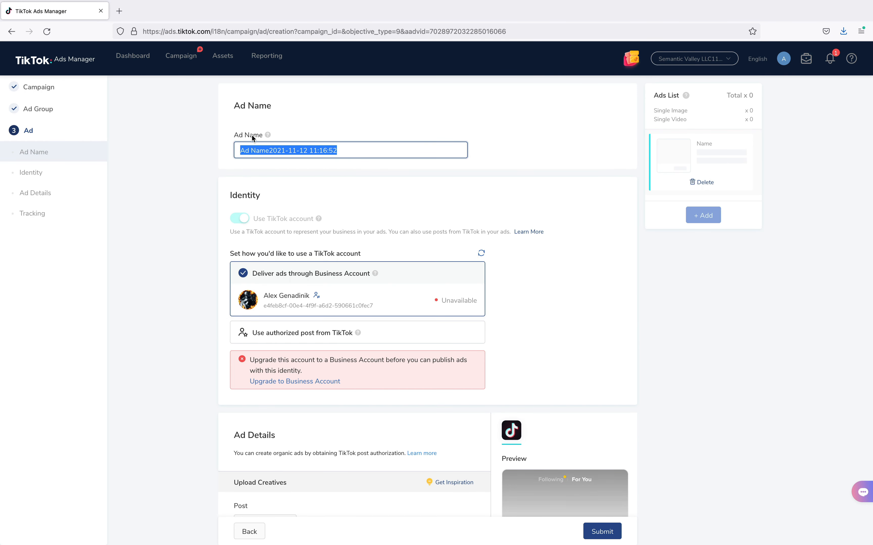
text(Fir)
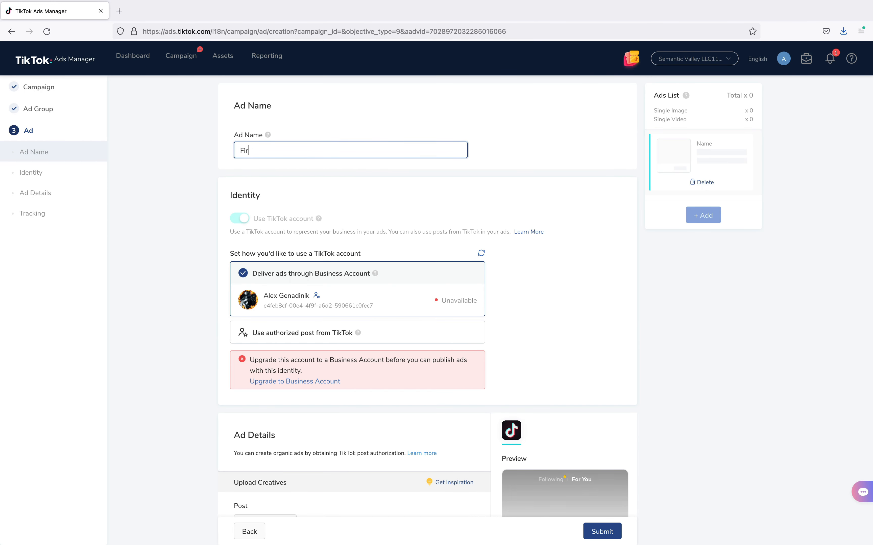
text(stAd)
Upgrade the TikTok account to a Business Account in the Media & Entertainment category
click(303, 382)
click(302, 384)
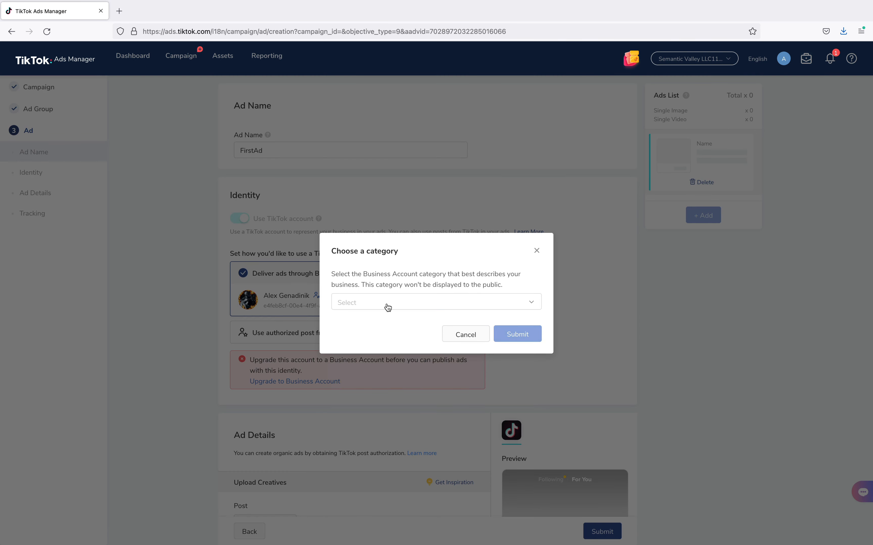
click(392, 307)
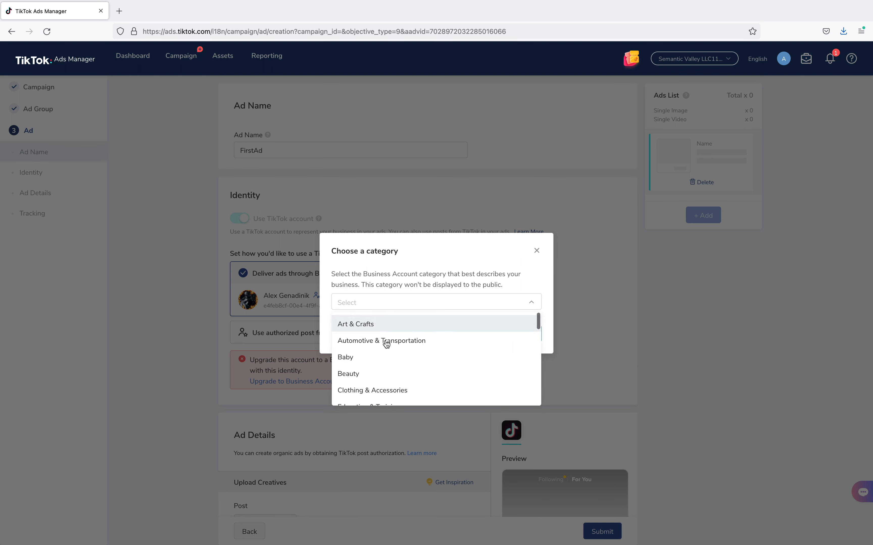
scroll(383, 356, down, 3)
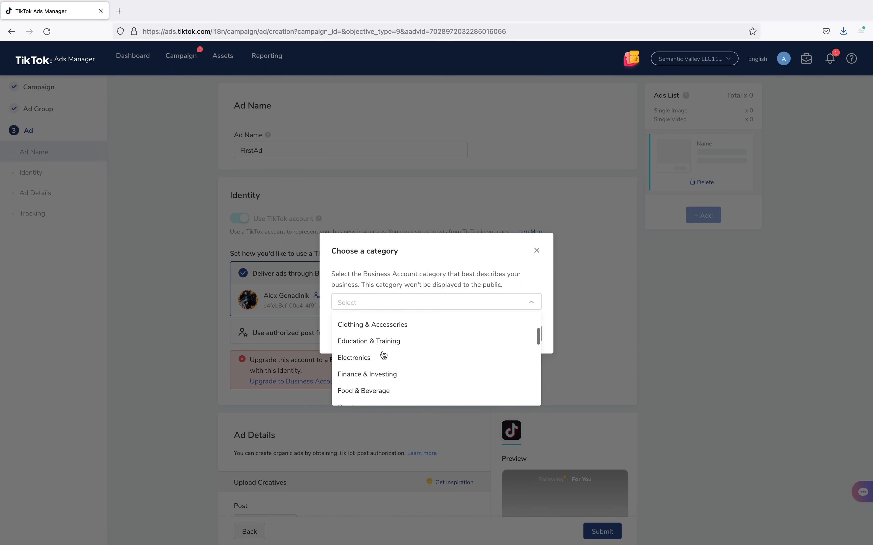
scroll(383, 356, down, 4)
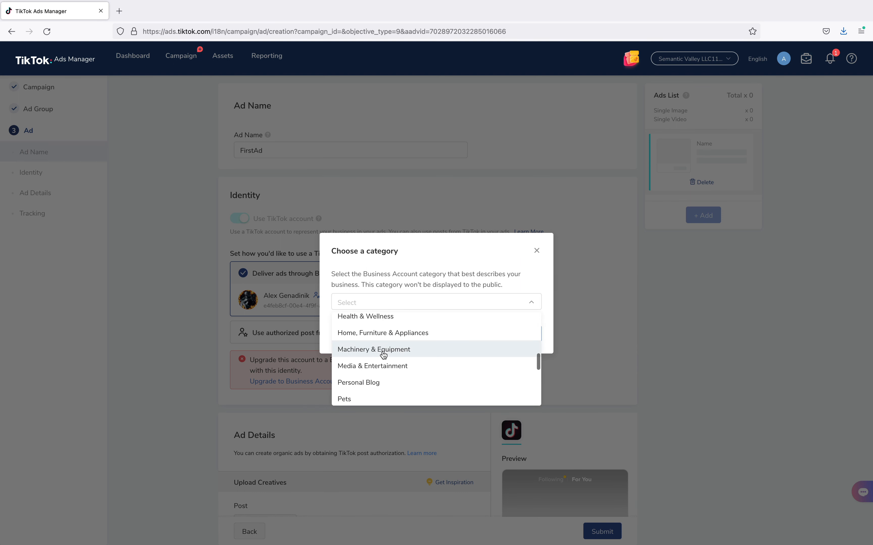
click(381, 366)
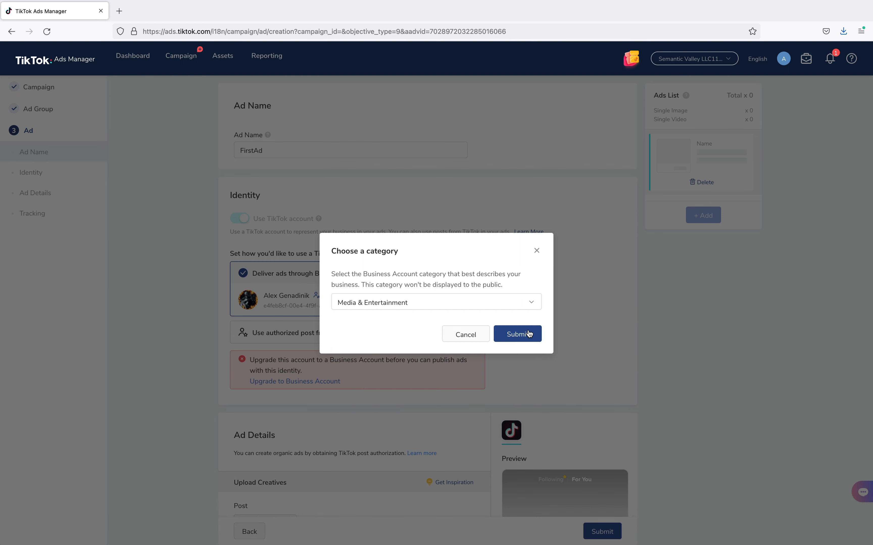
click(518, 335)
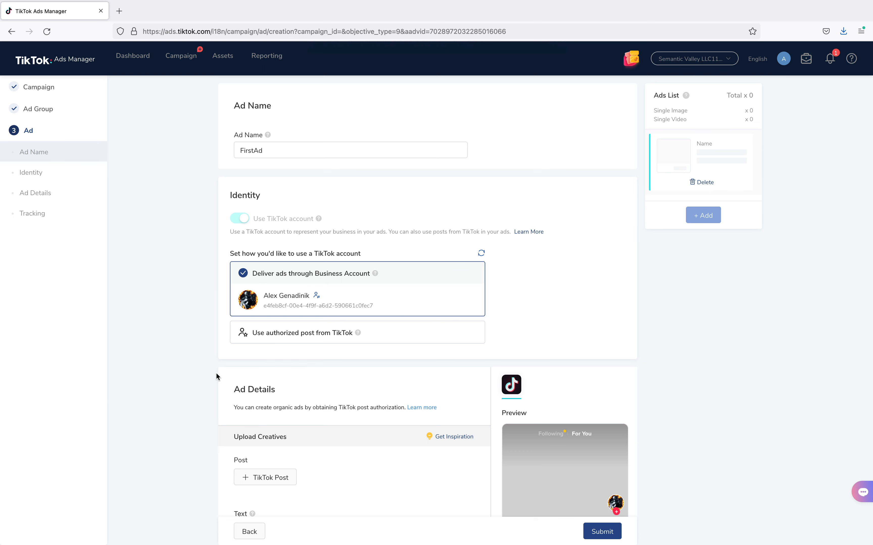
Add the 50-second TikTok post "Dramatic part of 'Guardians of Souls'" as the ad's creative
scroll(276, 322, down, 5)
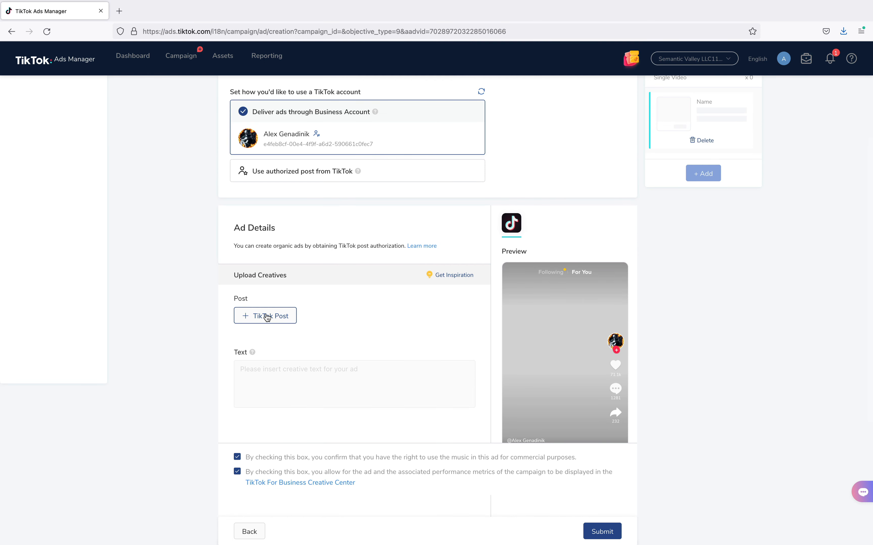
click(276, 321)
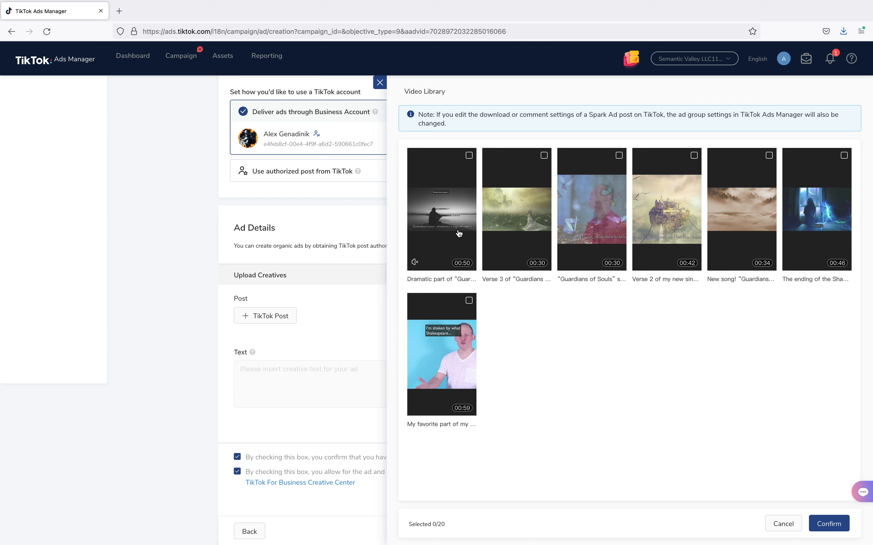
mouse_move(455, 226)
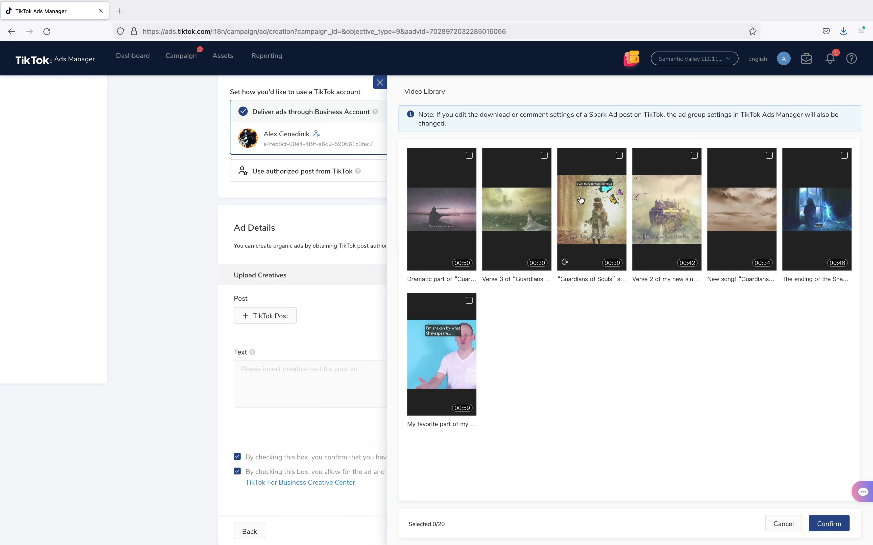
mouse_move(425, 219)
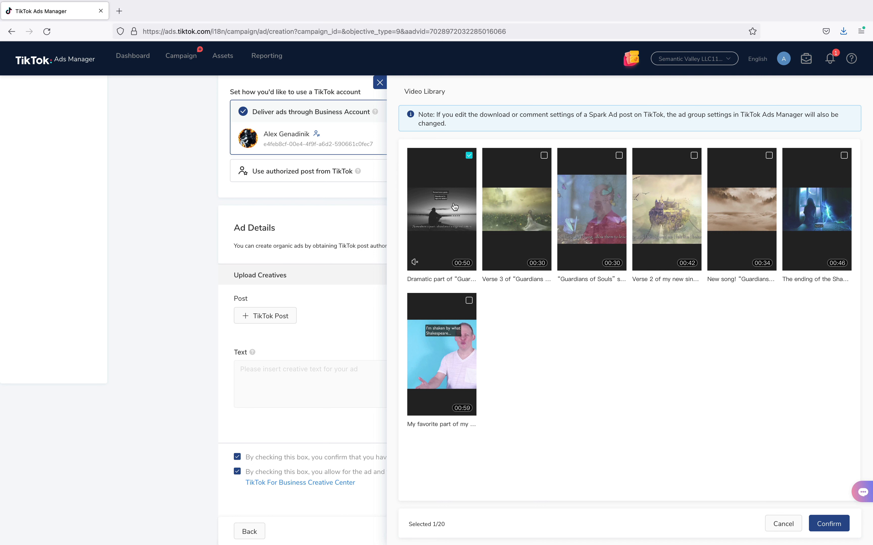
click(822, 525)
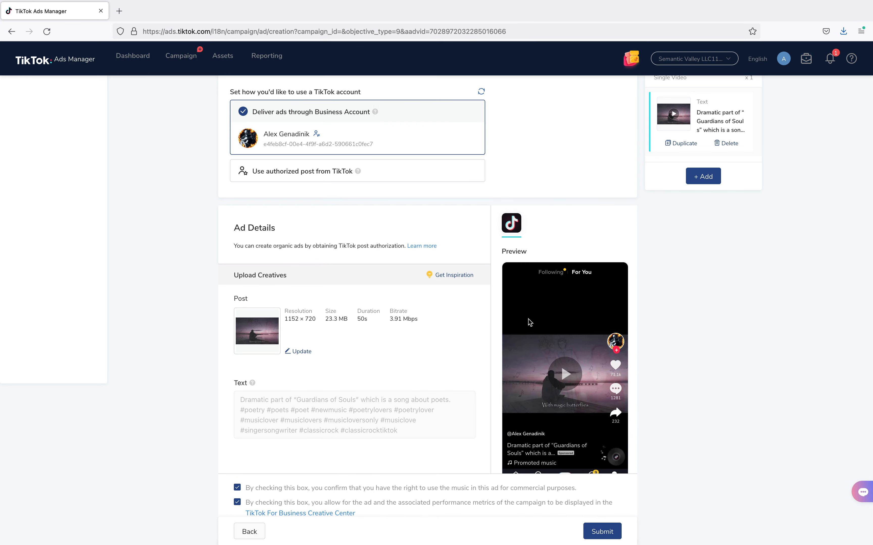
Submit the ad with no third-party tracking URLs, and check the delivery status of FirstAd in the ad list
scroll(442, 353, down, 1)
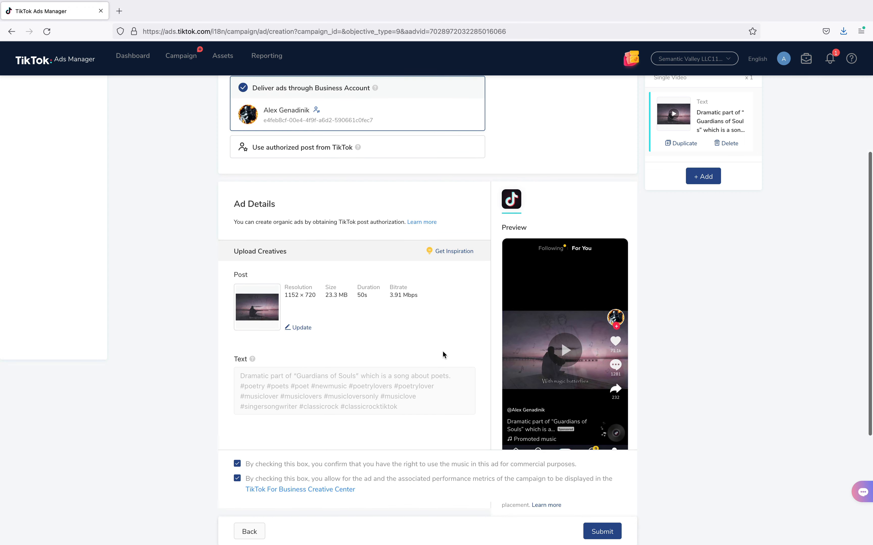
scroll(443, 352, down, 5)
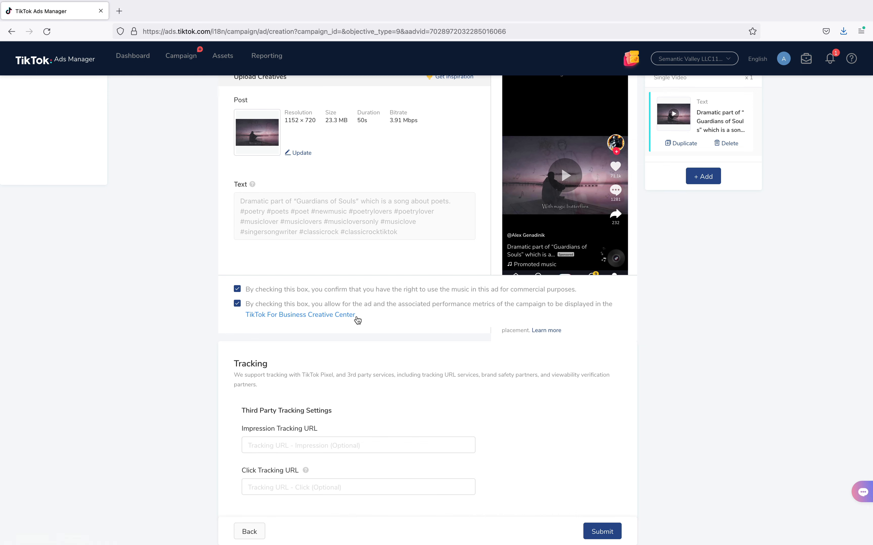
scroll(364, 412, up, 10)
scroll(363, 412, down, 9)
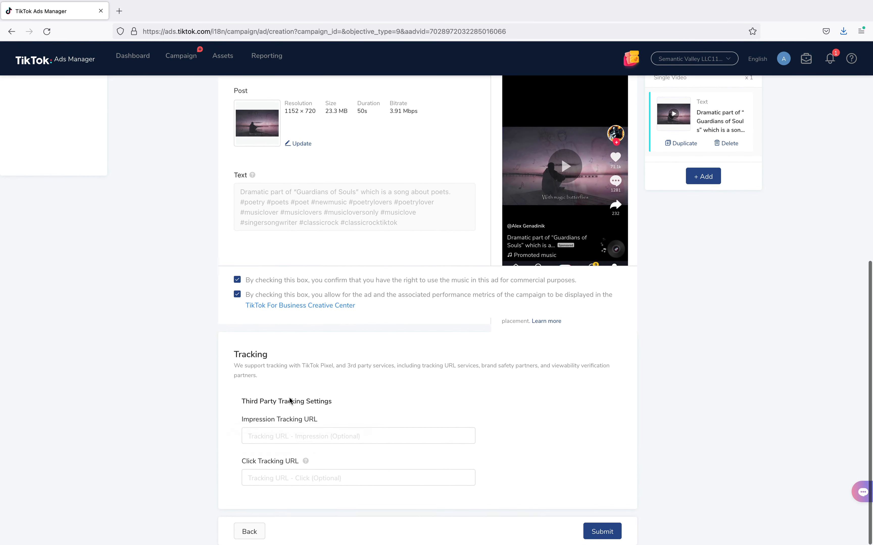
click(276, 437)
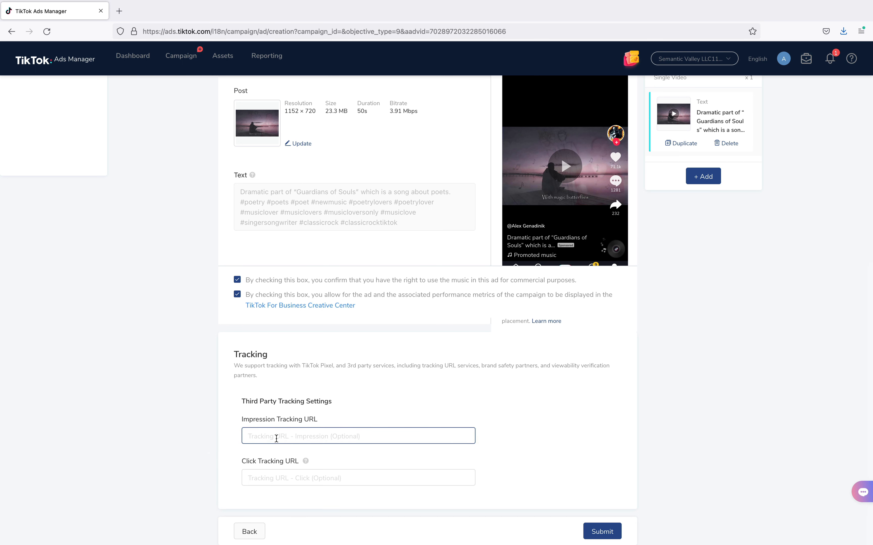
click(606, 532)
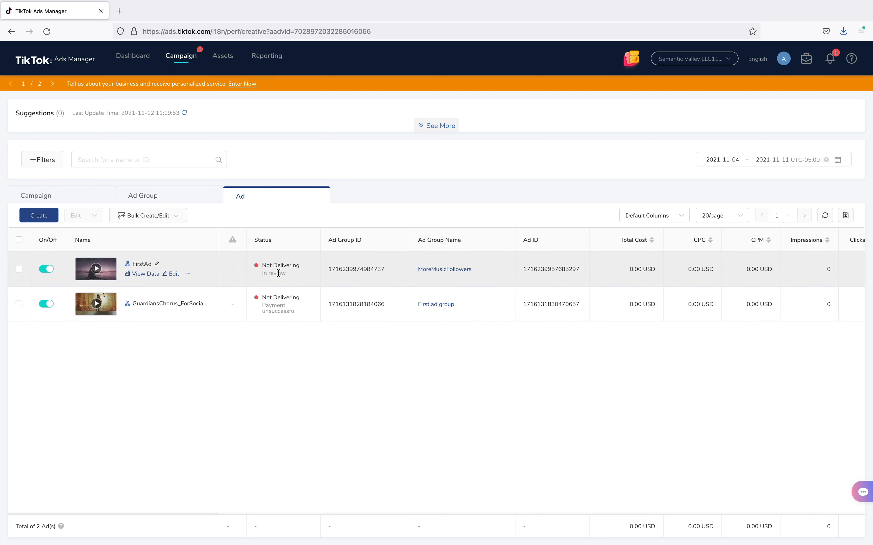
drag(286, 275, 261, 275)
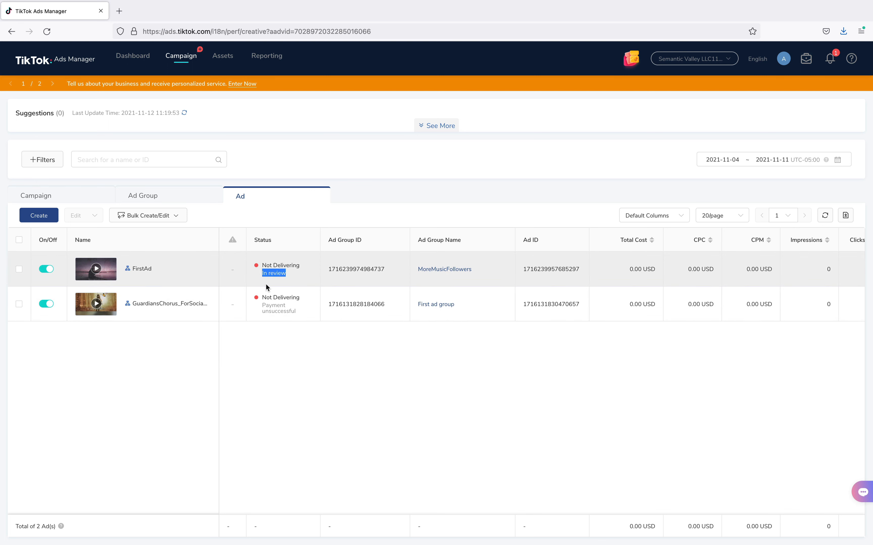